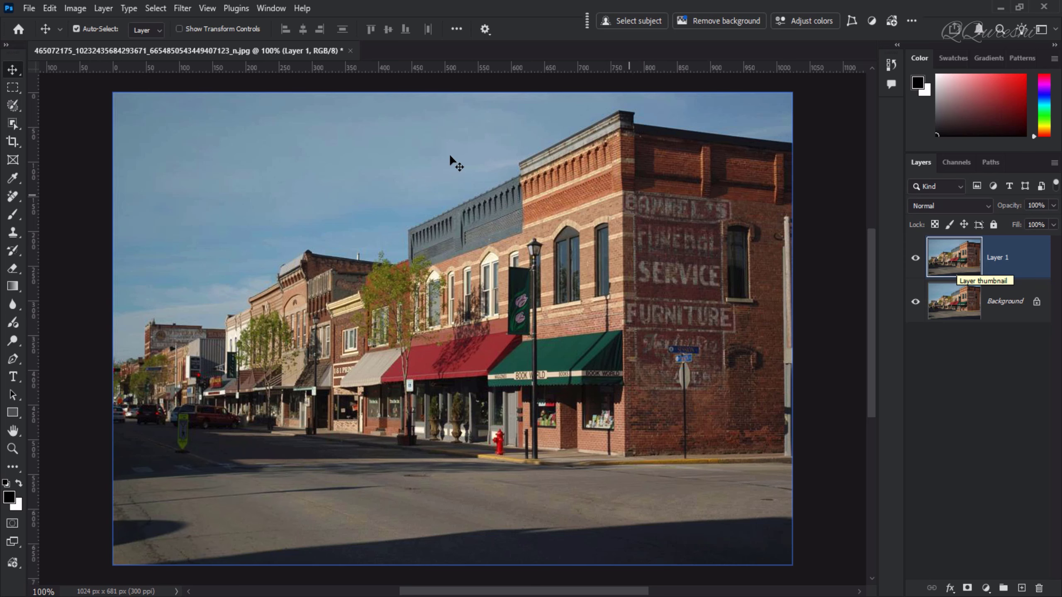
Step: Start Perspective Warp on Layer 1 and draw a first plane on the corner building's side wall
{"action": "left_click", "coordinate": [49, 9]}
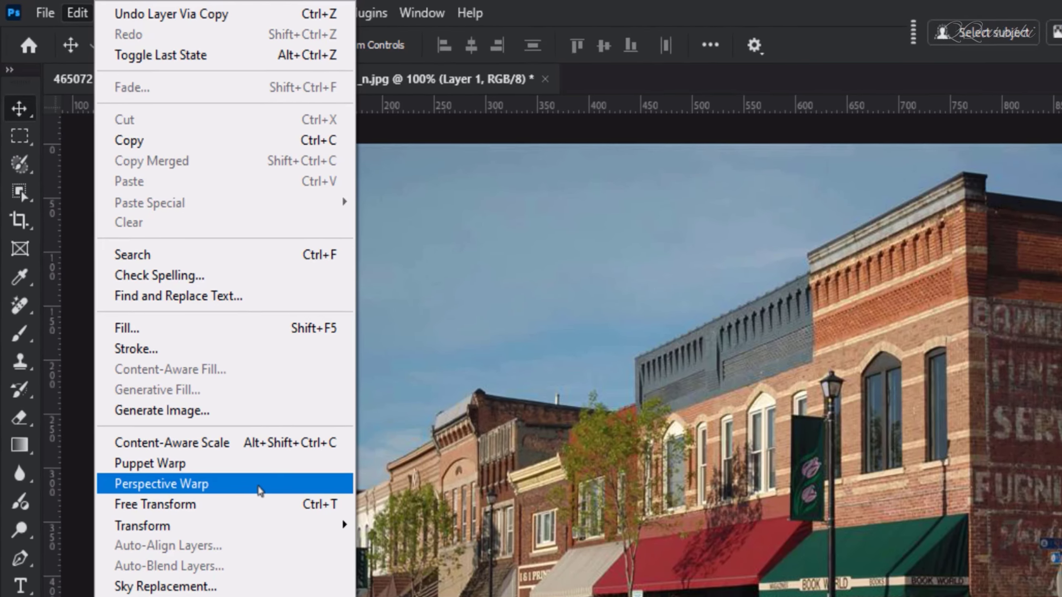
{"action": "left_click", "coordinate": [268, 500]}
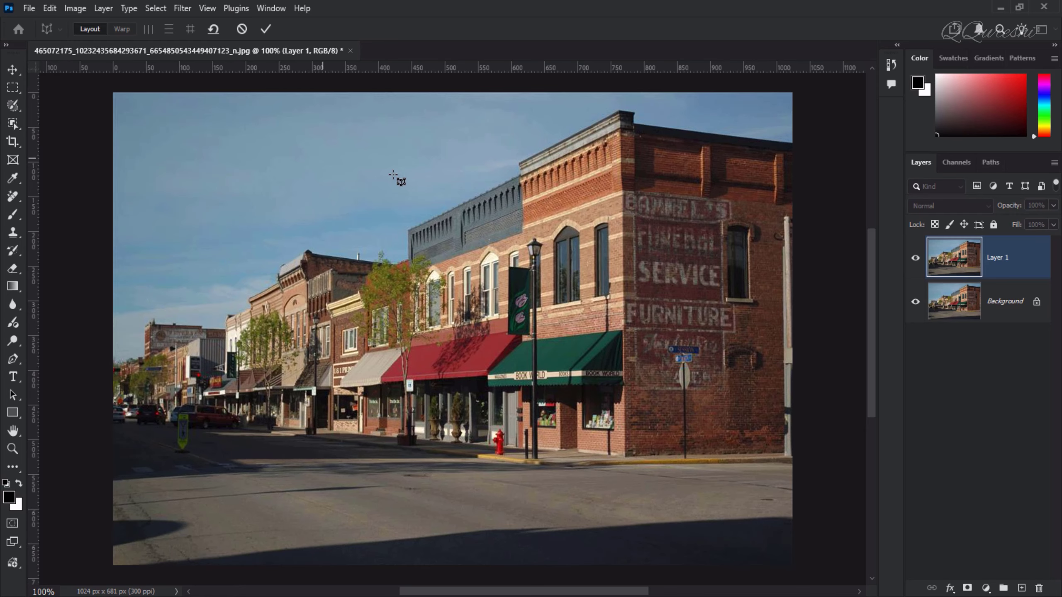
{"action": "left_click", "coordinate": [615, 184]}
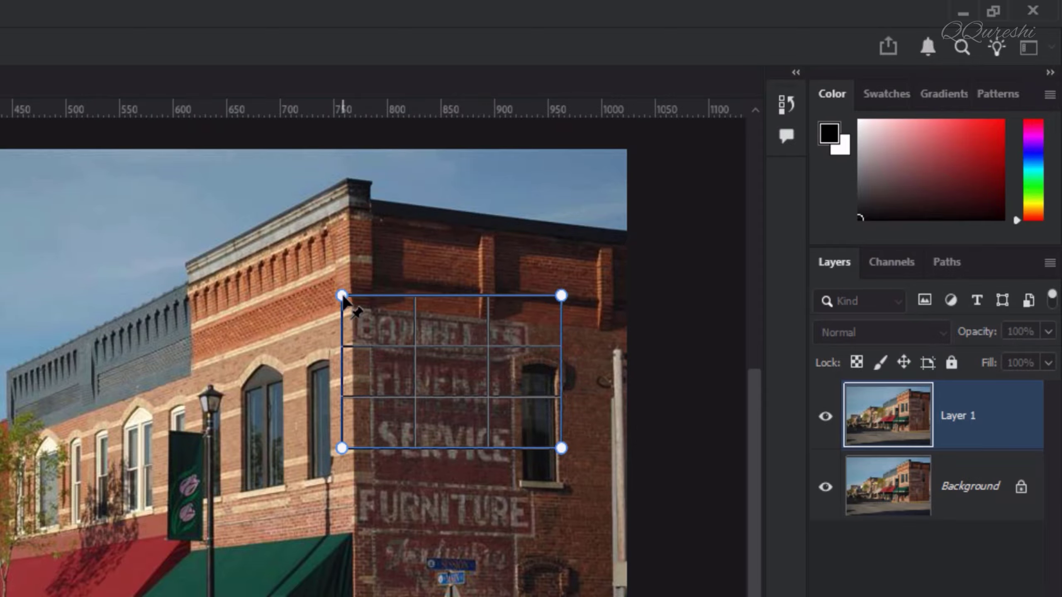
Step: Fit the plane's four corners to the corner building's side wall, from roofline to sidewalk
{"action": "mouse_move", "coordinate": [342, 296]}
{"action": "left_mouse_down"}
{"action": "mouse_move", "coordinate": [372, 234]}
{"action": "mouse_move", "coordinate": [306, 225]}
{"action": "mouse_move", "coordinate": [381, 237]}
{"action": "mouse_move", "coordinate": [338, 232]}
{"action": "mouse_move", "coordinate": [346, 297]}
{"action": "left_mouse_up"}
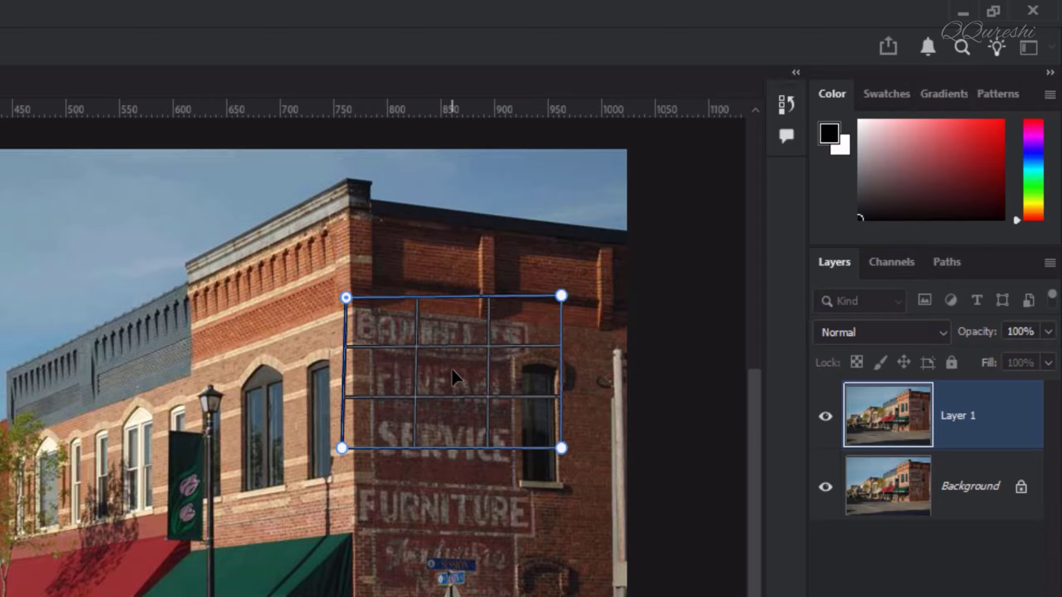
{"action": "left_click_drag", "start_coordinate": [449, 372], "coordinate": [456, 319]}
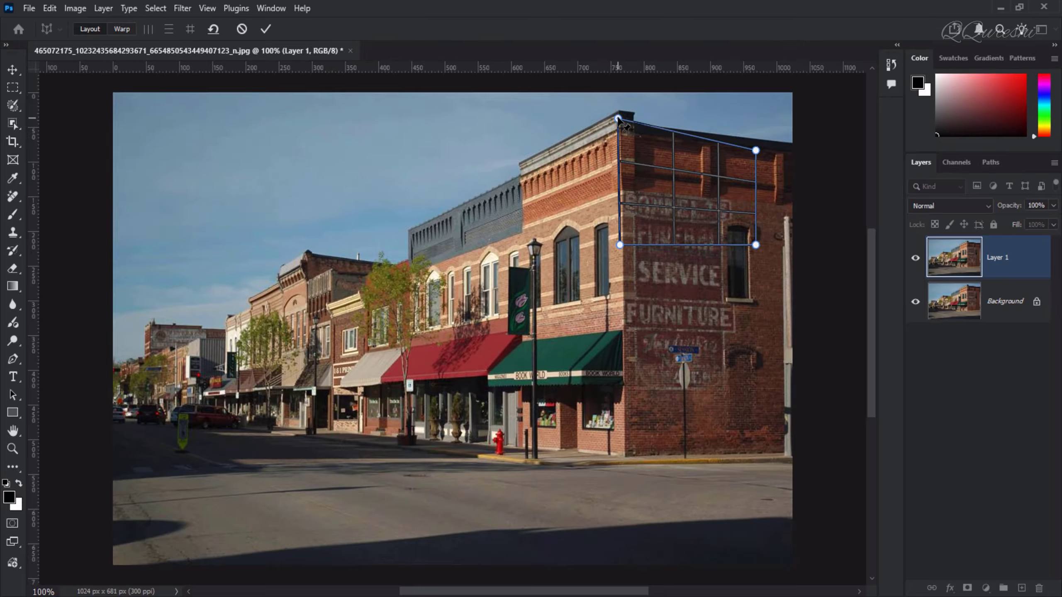
{"action": "left_click_drag", "start_coordinate": [359, 249], "coordinate": [345, 176]}
{"action": "left_click_drag", "start_coordinate": [620, 105], "coordinate": [620, 105]}
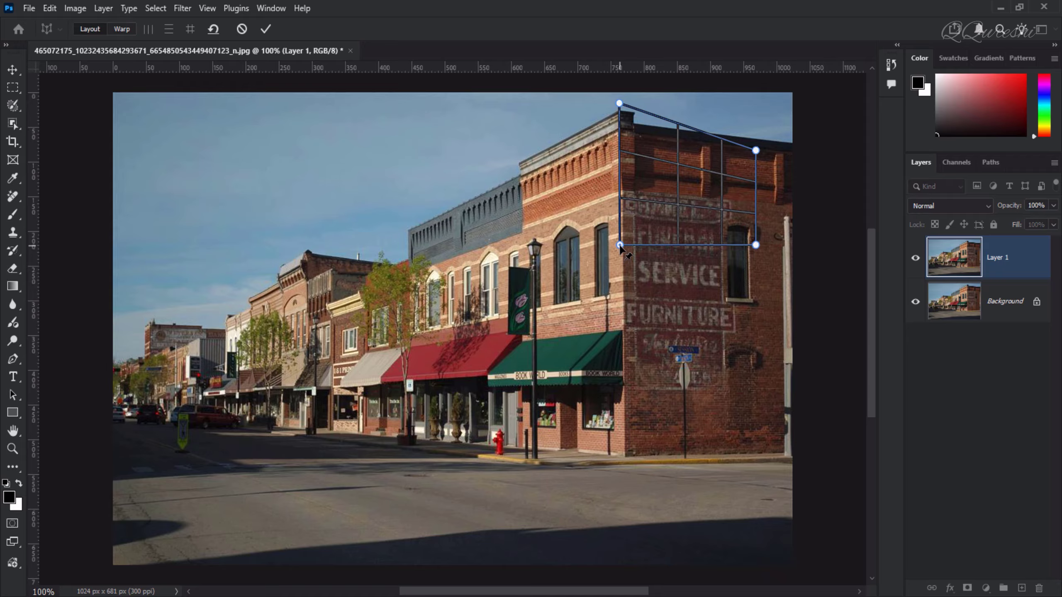
{"action": "left_click_drag", "start_coordinate": [620, 245], "coordinate": [626, 472]}
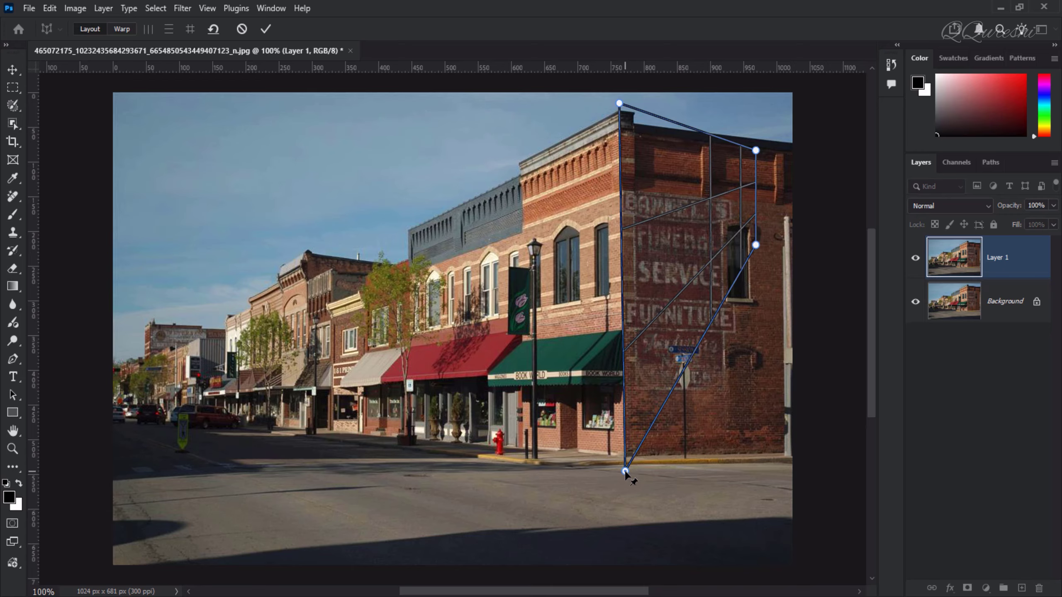
{"action": "left_click_drag", "start_coordinate": [756, 151], "coordinate": [783, 128]}
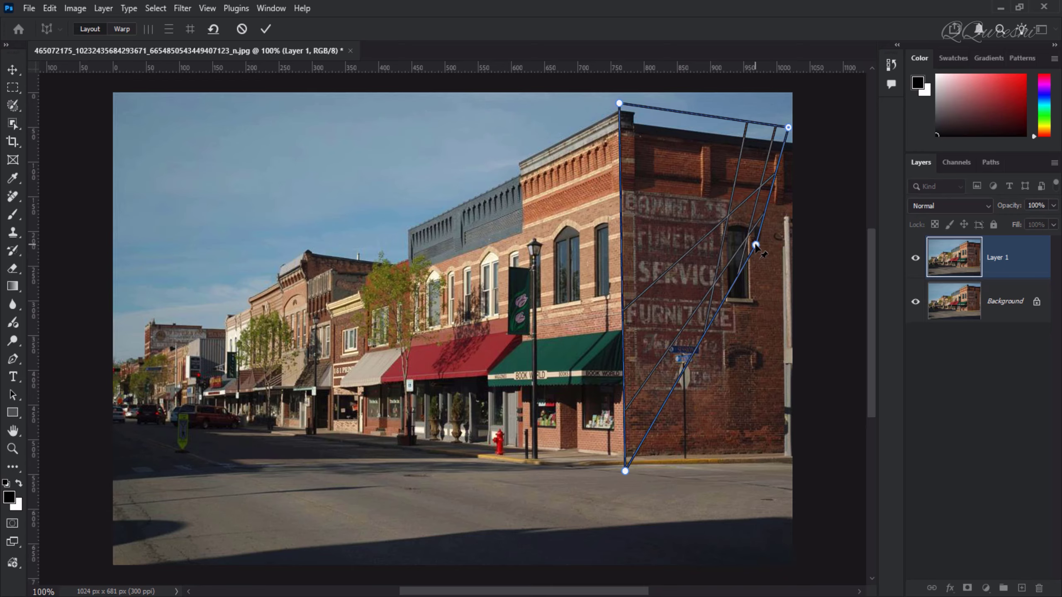
{"action": "left_click_drag", "start_coordinate": [755, 245], "coordinate": [795, 468]}
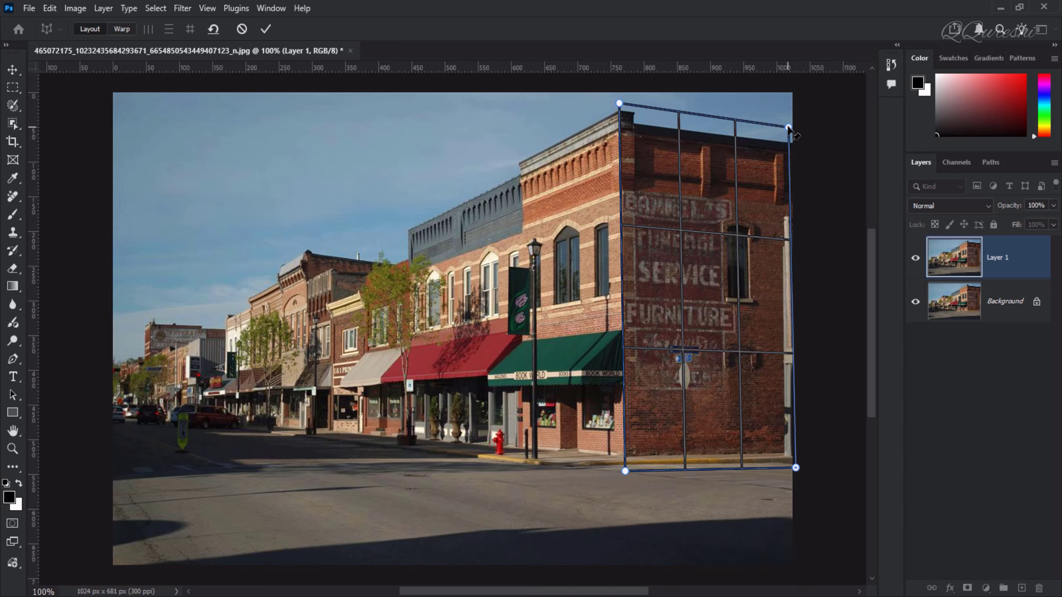
{"action": "left_click_drag", "start_coordinate": [787, 125], "coordinate": [796, 128]}
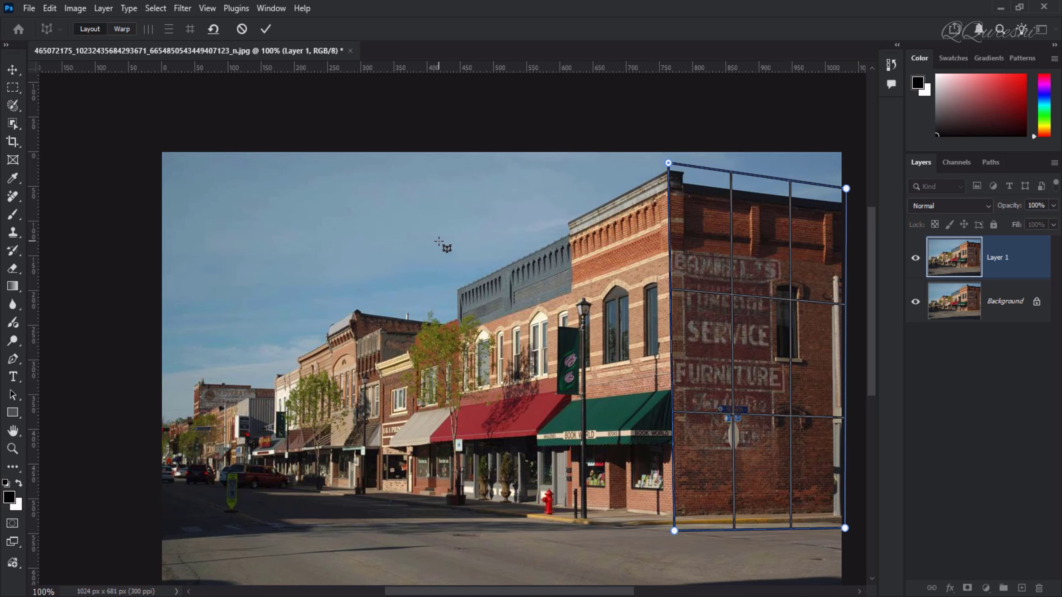
Step: Draw a second plane on the storefront facade and snap its right edge to the side-wall plane
{"action": "left_click", "coordinate": [437, 252]}
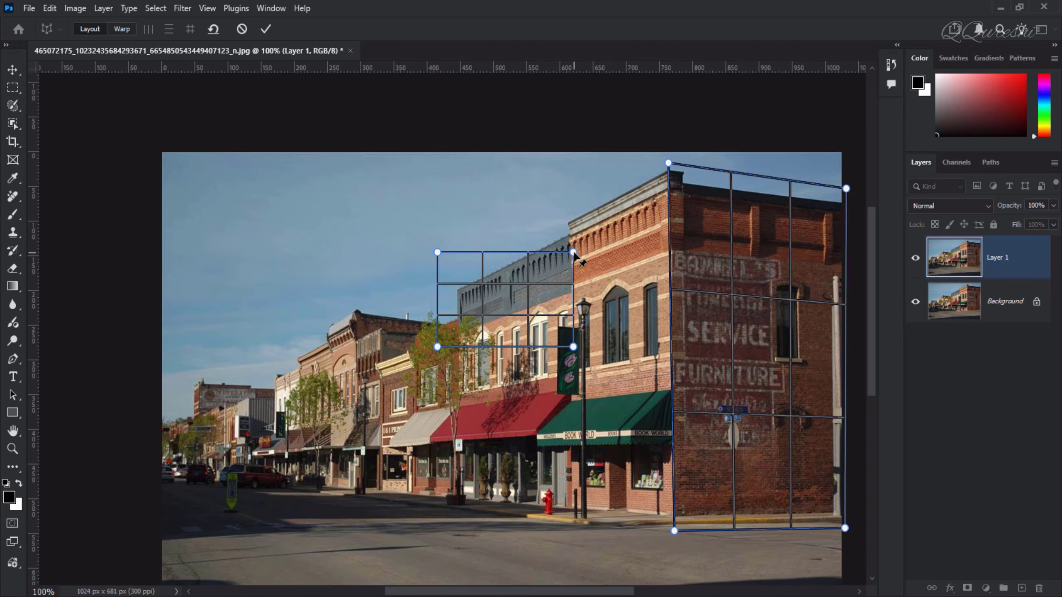
{"action": "left_click_drag", "start_coordinate": [573, 252], "coordinate": [615, 178]}
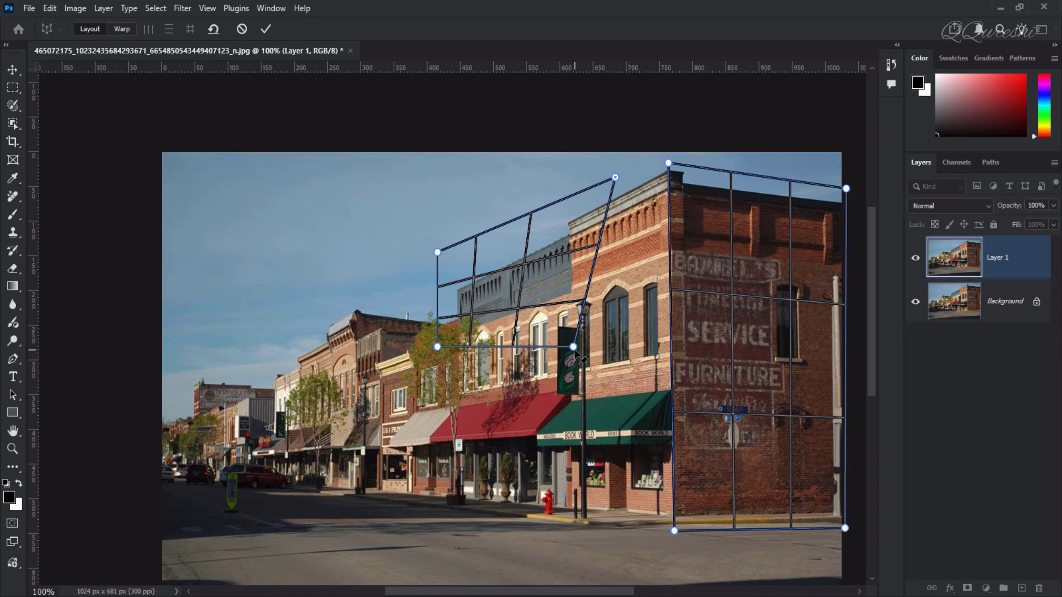
{"action": "left_click_drag", "start_coordinate": [573, 346], "coordinate": [636, 493]}
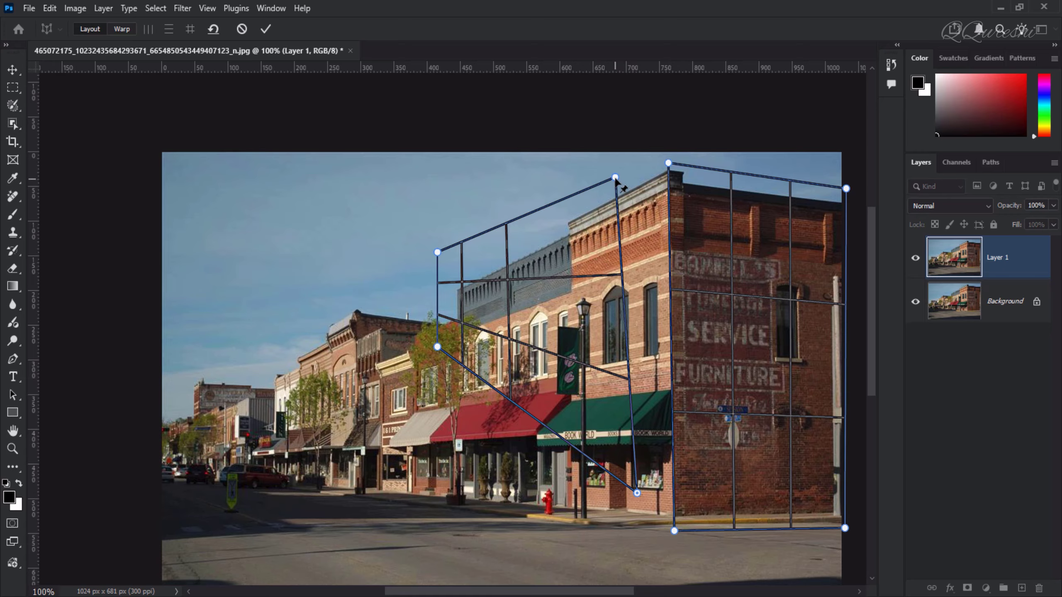
{"action": "left_click_drag", "start_coordinate": [615, 177], "coordinate": [627, 165]}
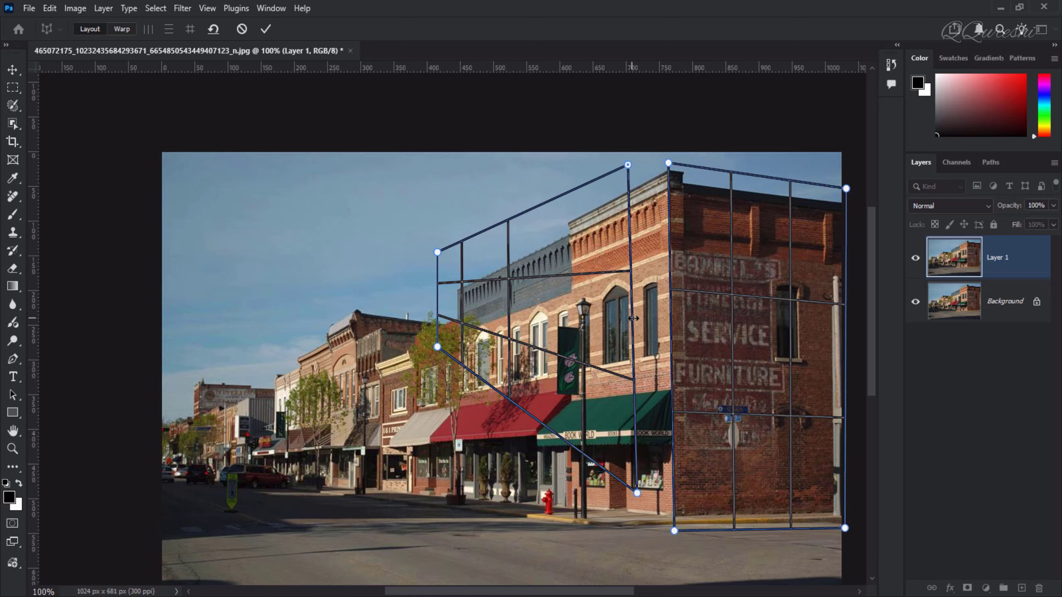
{"action": "left_click_drag", "start_coordinate": [633, 318], "coordinate": [669, 320]}
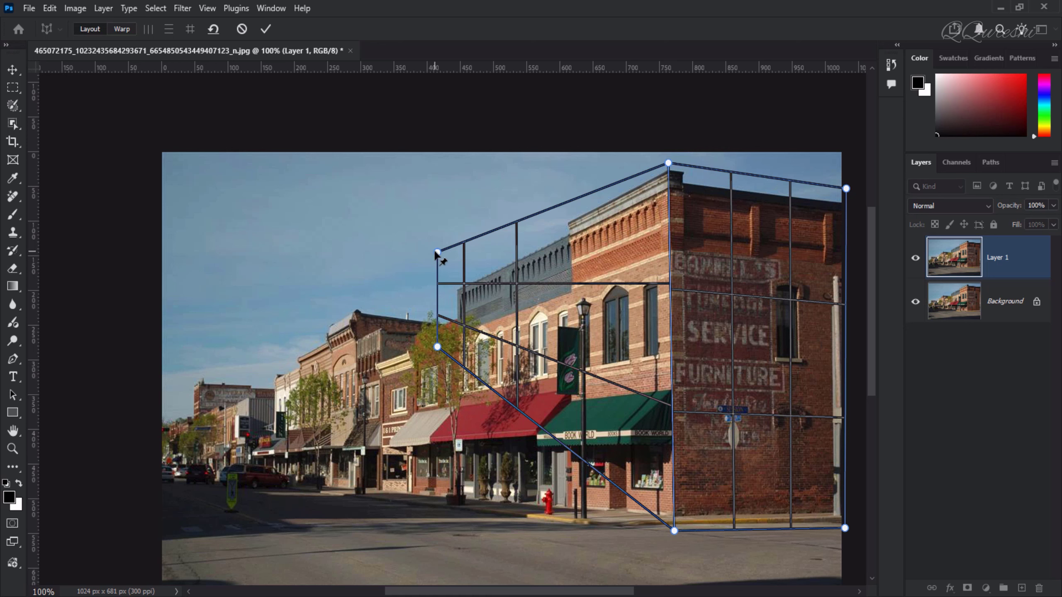
Step: Align the front plane's left corners to the facade, then stretch its left edge out past the image's left side
{"action": "left_click_drag", "start_coordinate": [437, 252], "coordinate": [436, 274]}
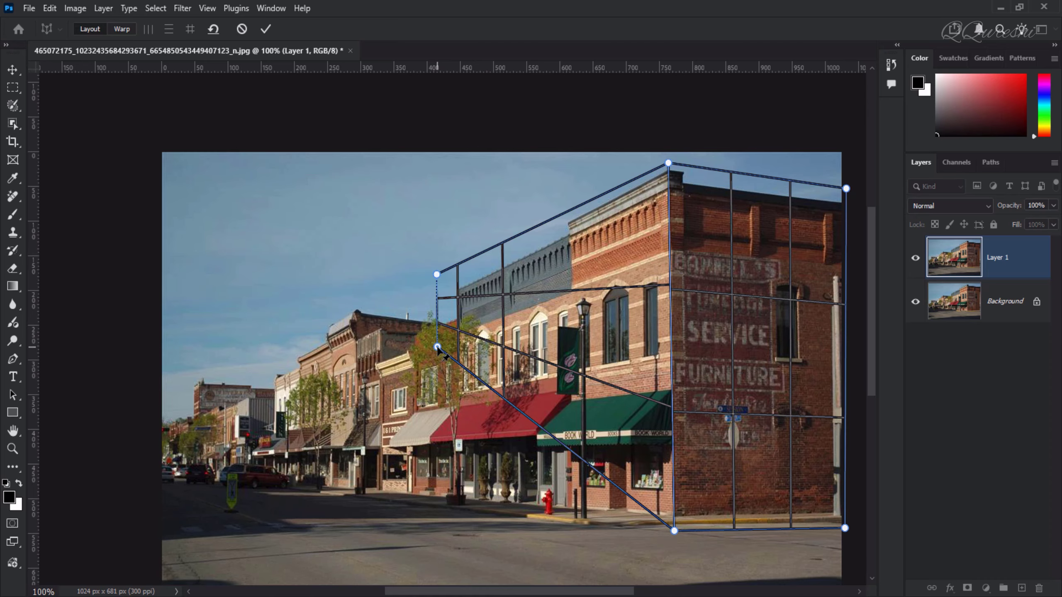
{"action": "left_click_drag", "start_coordinate": [436, 346], "coordinate": [416, 505]}
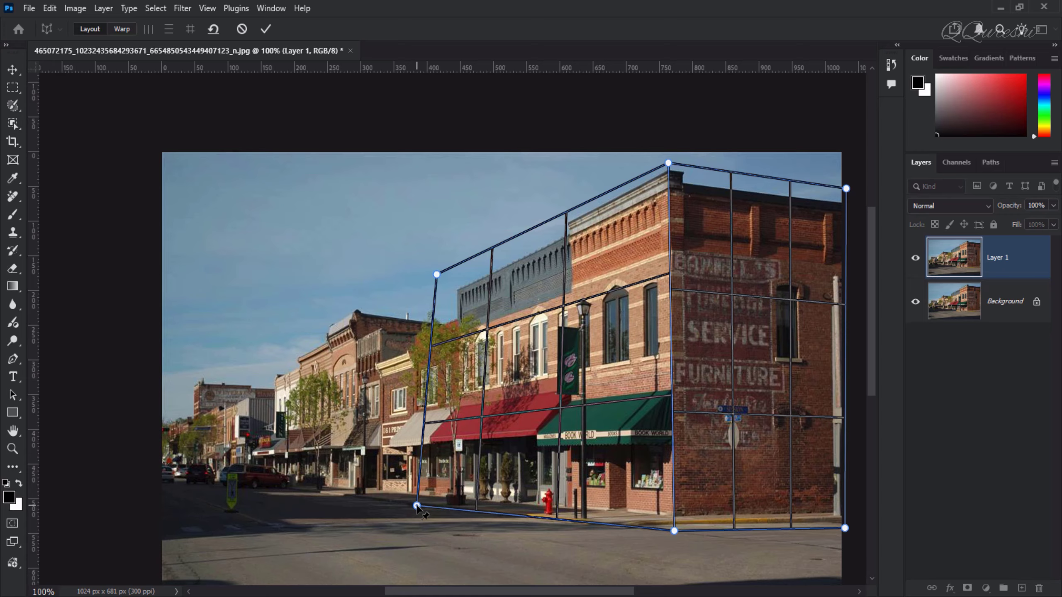
{"action": "left_click_drag", "start_coordinate": [436, 275], "coordinate": [420, 276]}
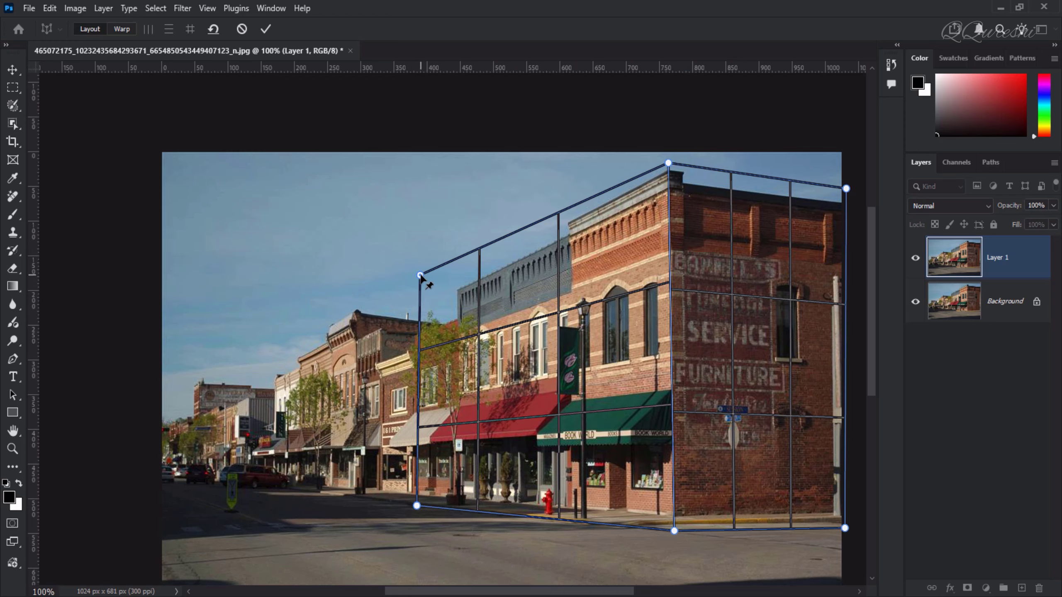
{"action": "left_click_drag", "start_coordinate": [420, 275], "coordinate": [421, 283]}
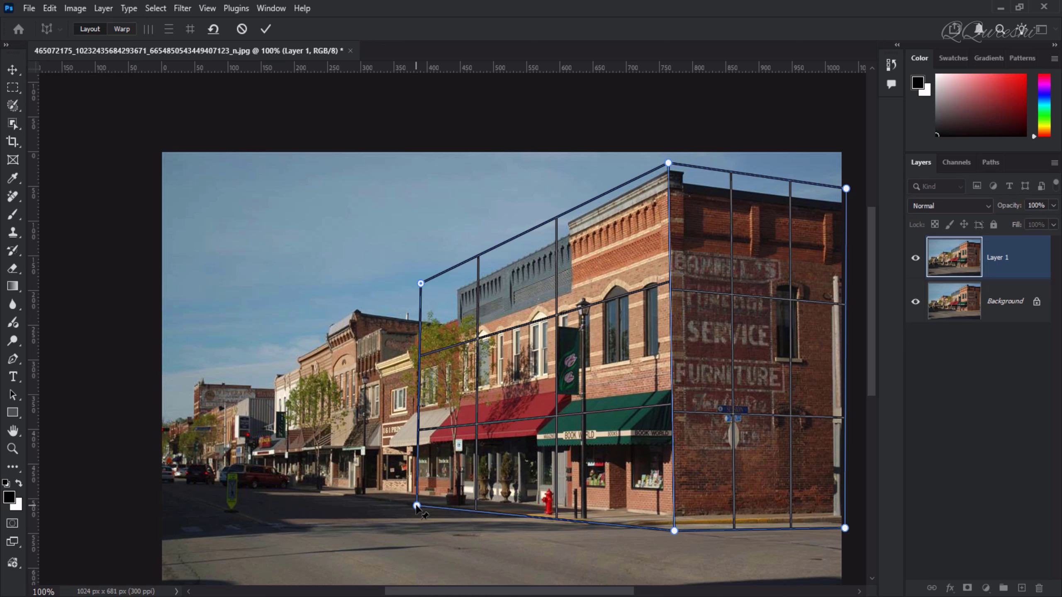
{"action": "left_click_drag", "start_coordinate": [417, 506], "coordinate": [421, 508]}
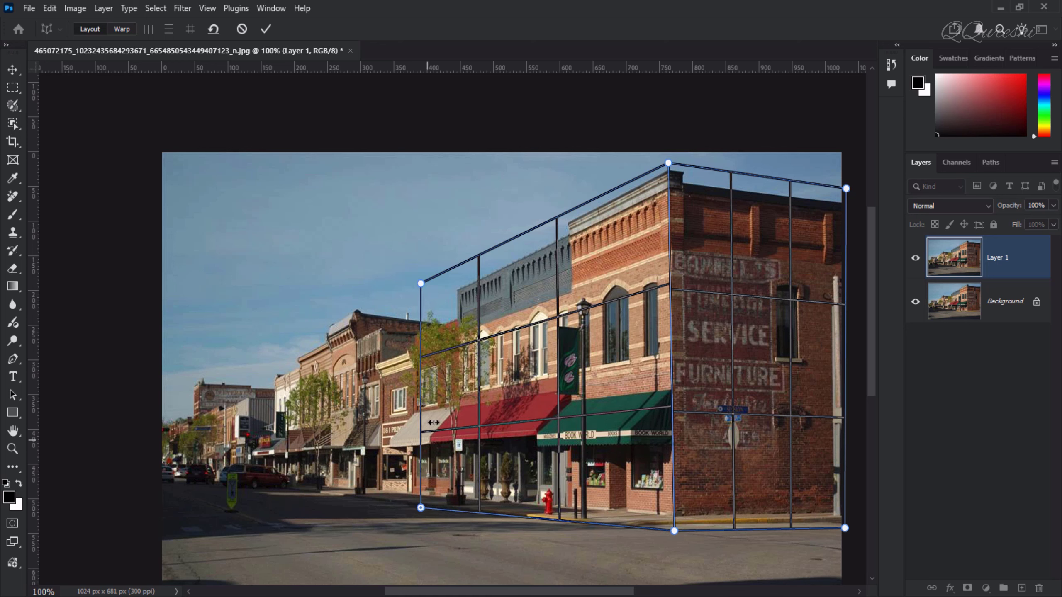
{"action": "key", "text": "shift"}
{"action": "left_click_drag", "start_coordinate": [421, 393], "coordinate": [151, 439]}
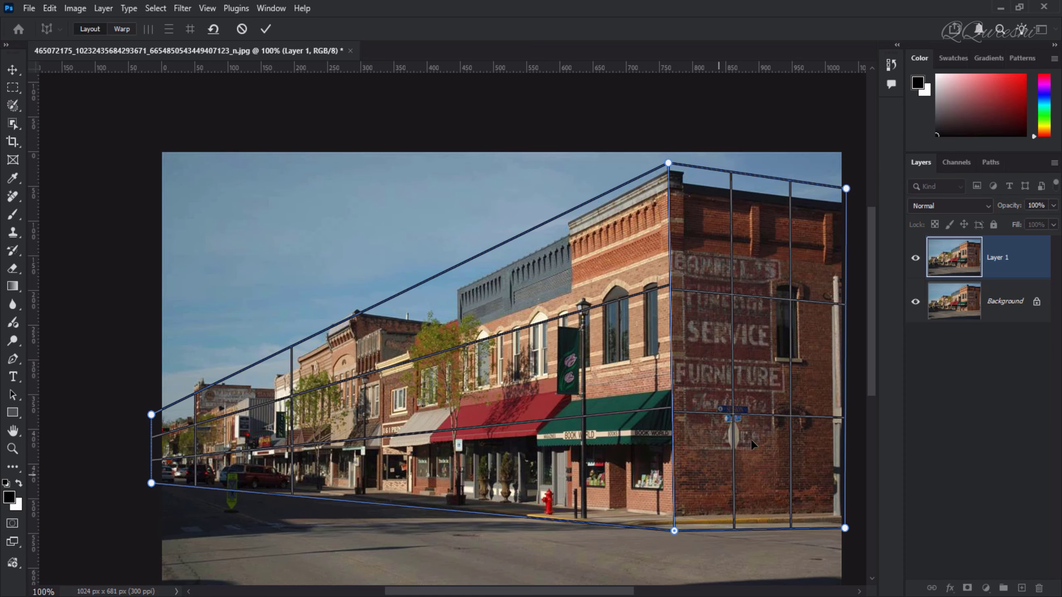
Step: Switch to Warp mode and automatically straighten near-vertical lines
{"action": "scroll", "coordinate": [749, 438], "scroll_direction": "up", "scroll_amount": 4}
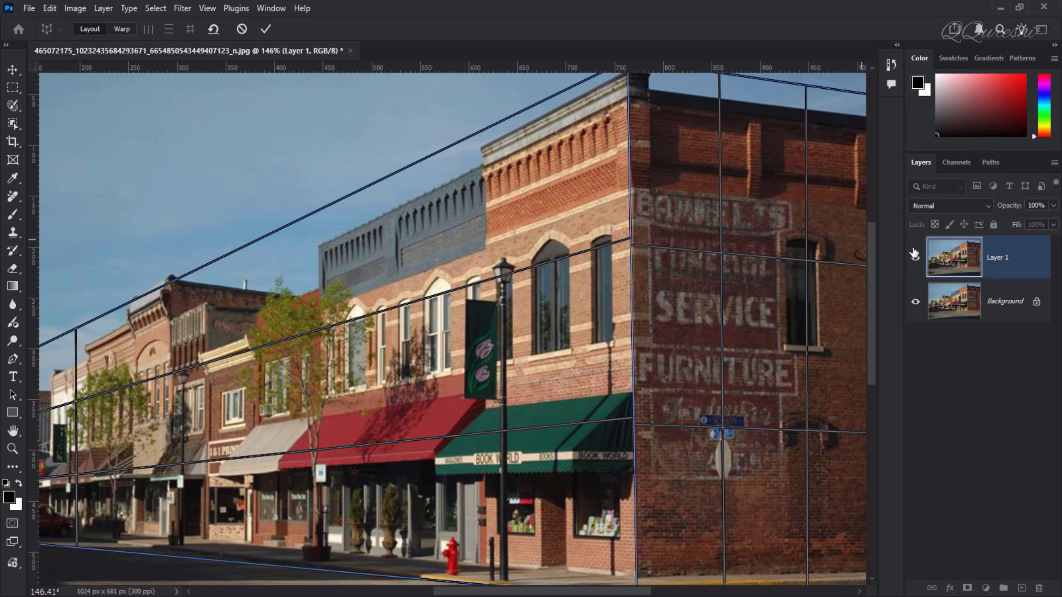
{"action": "scroll", "coordinate": [872, 283], "scroll_direction": "up", "scroll_amount": 3}
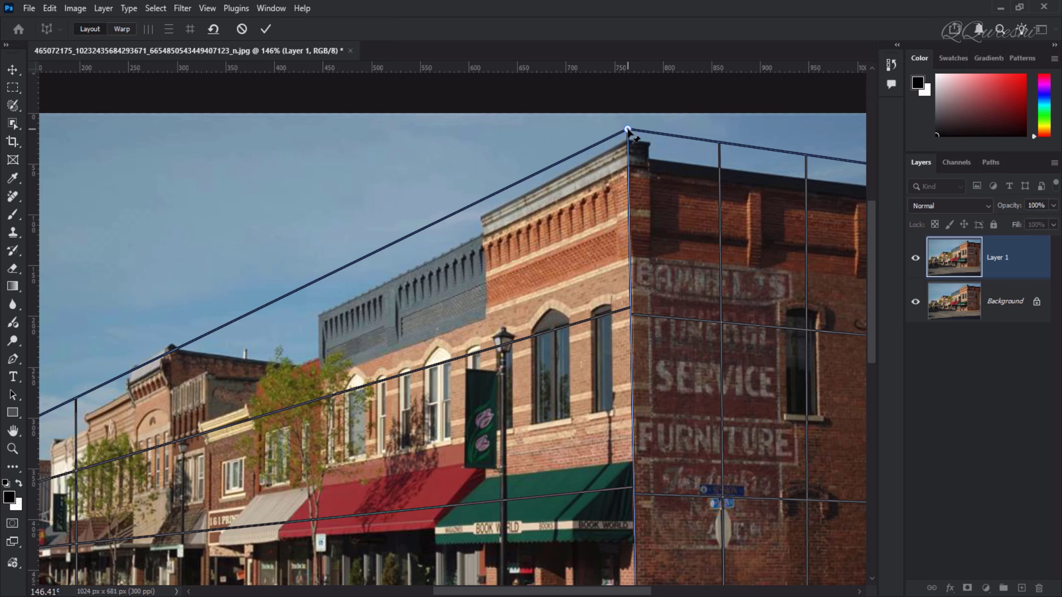
{"action": "left_click_drag", "start_coordinate": [628, 130], "coordinate": [628, 131]}
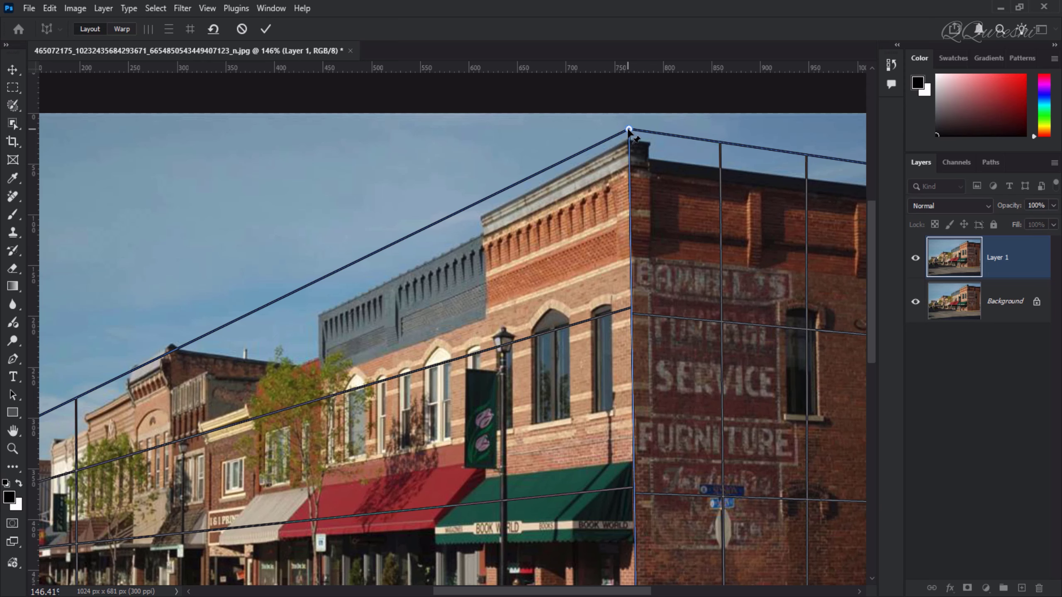
{"action": "scroll", "coordinate": [523, 593], "scroll_direction": "down", "scroll_amount": 4}
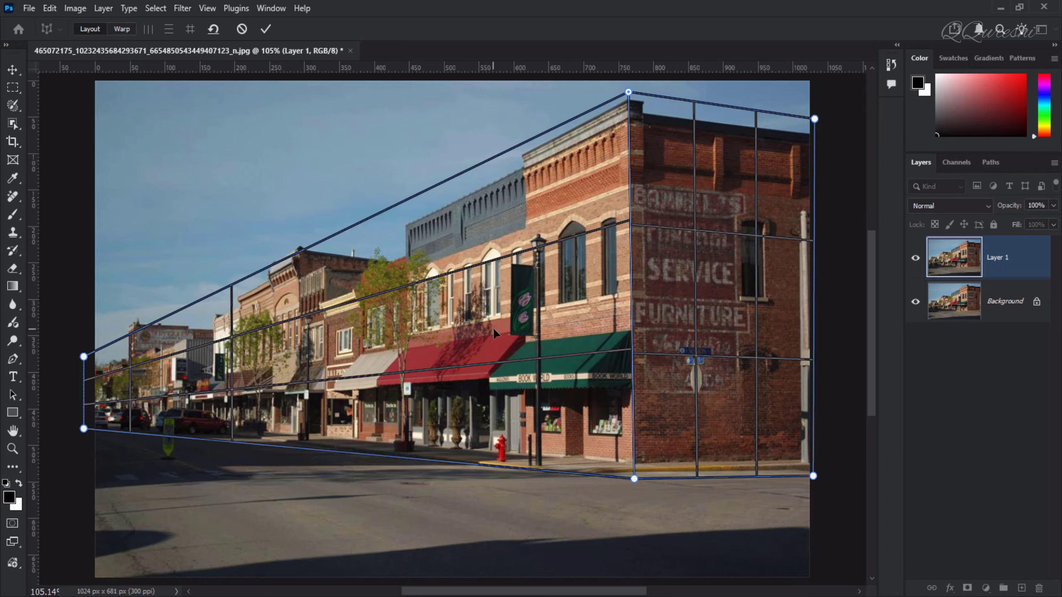
{"action": "scroll", "coordinate": [441, 272], "scroll_direction": "up", "scroll_amount": 1}
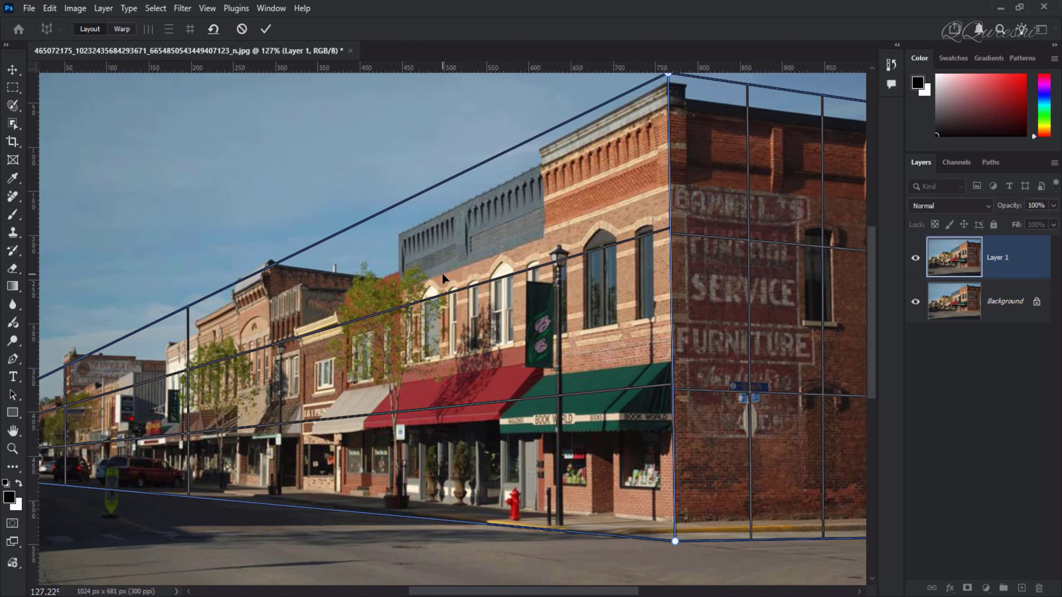
{"action": "scroll", "coordinate": [442, 272], "scroll_direction": "down", "scroll_amount": 2}
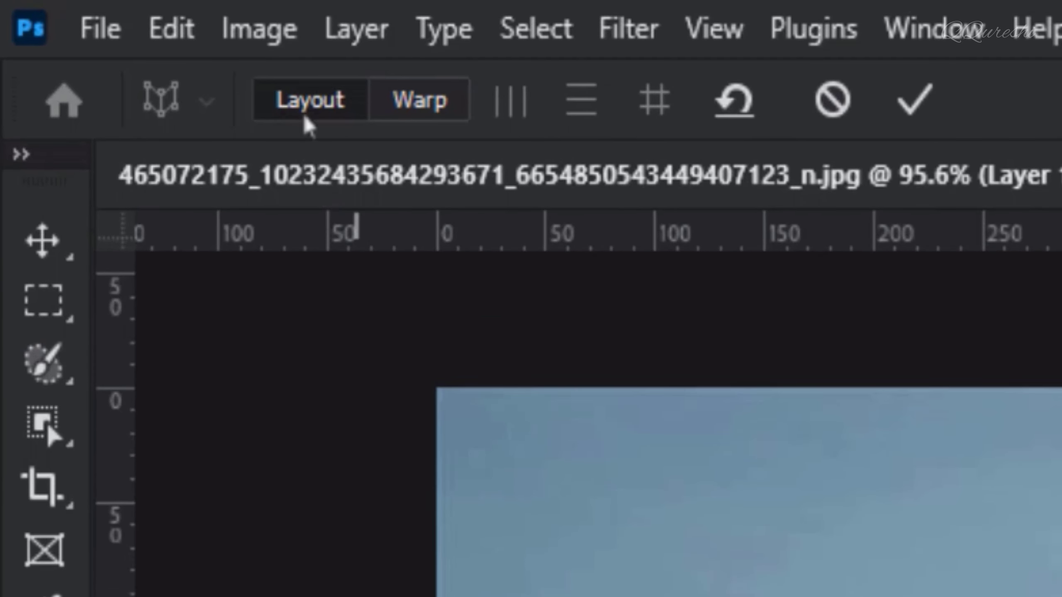
{"action": "left_click", "coordinate": [420, 115]}
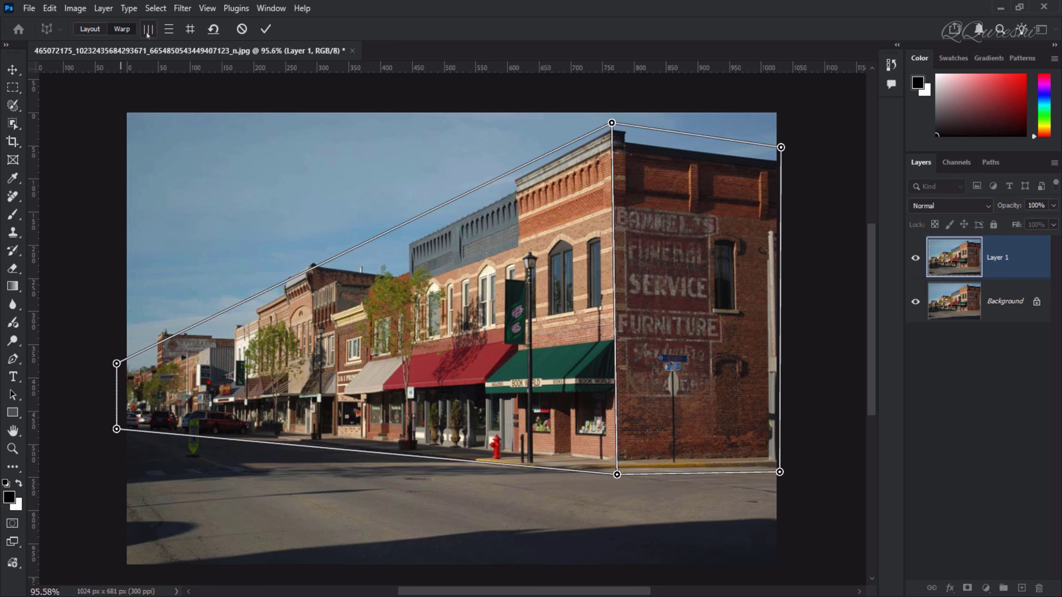
{"action": "left_click", "coordinate": [148, 33]}
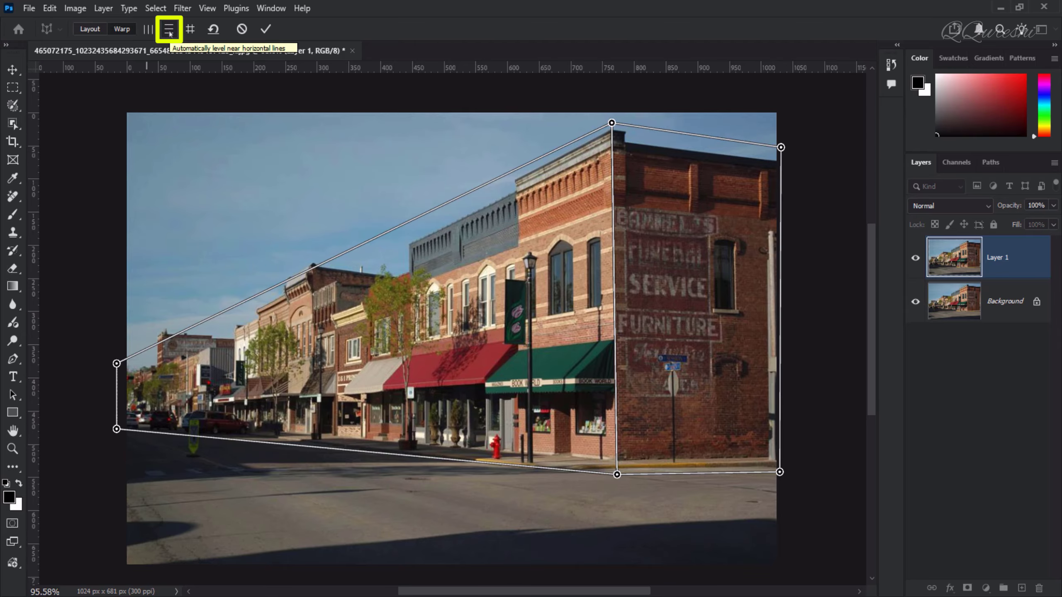
Step: Try automatic horizontal leveling and full-grid straightening, undoing each one
{"action": "left_click", "coordinate": [169, 30]}
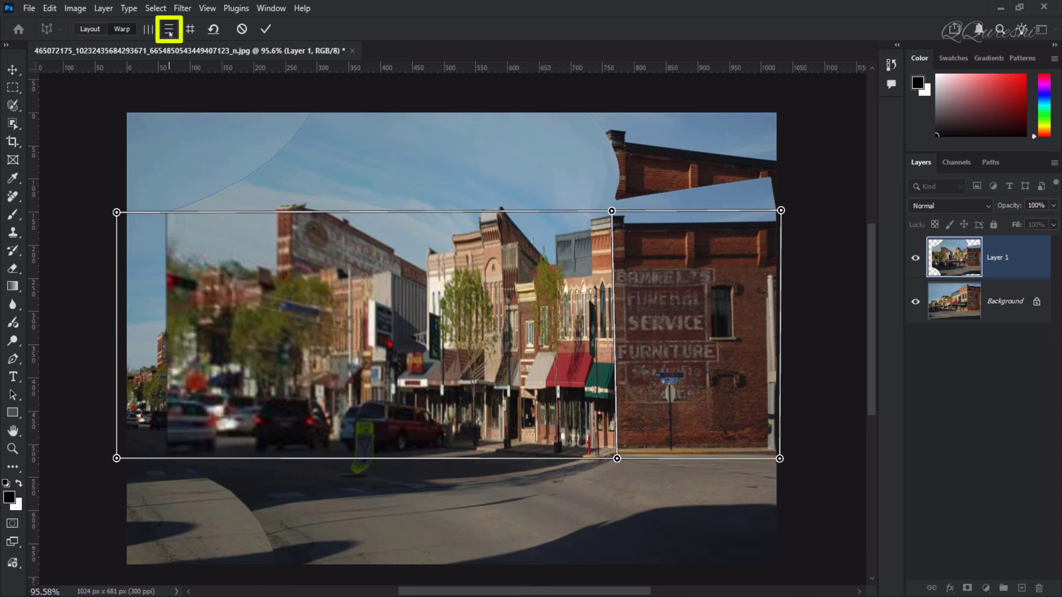
{"action": "key", "text": "ctrl+z"}
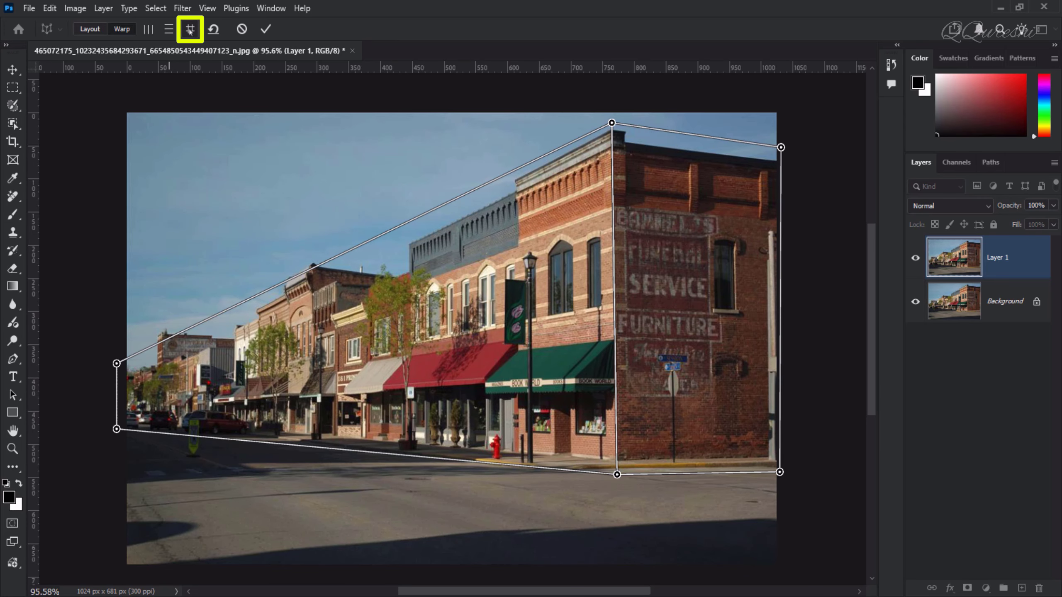
{"action": "left_click", "coordinate": [190, 31]}
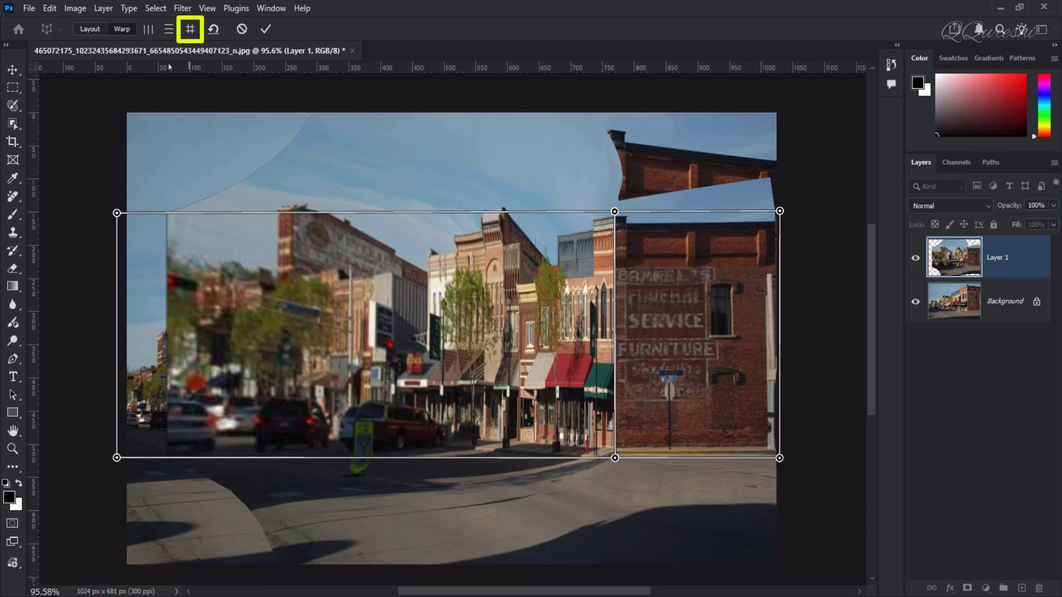
{"action": "key", "text": "ctrl+z"}
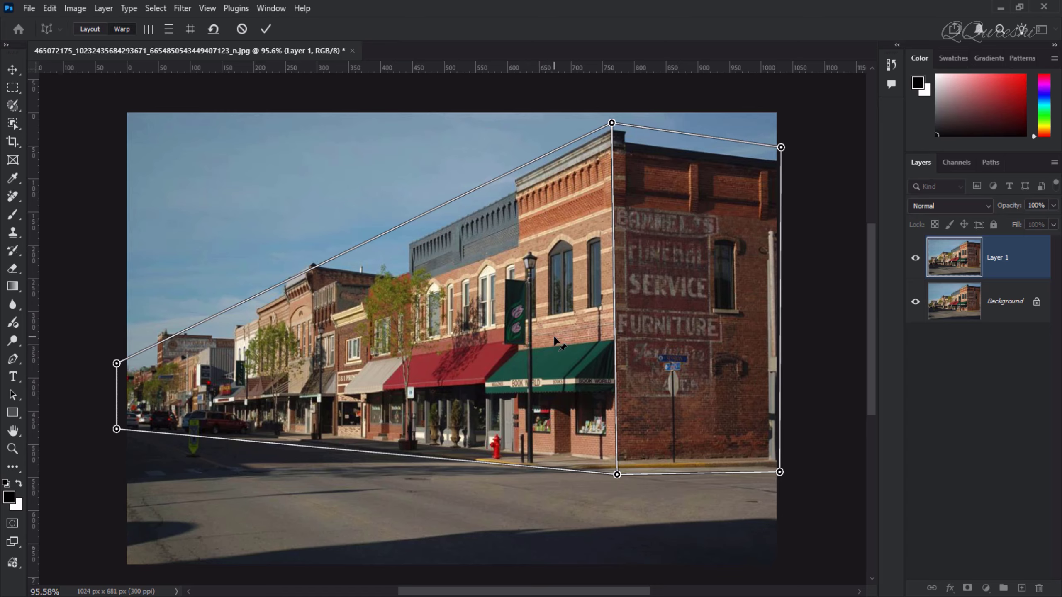
Step: Select the planes' shared vertical edge and move it left to rotate the building corner
{"action": "left_click", "coordinate": [617, 340], "text": "shift"}
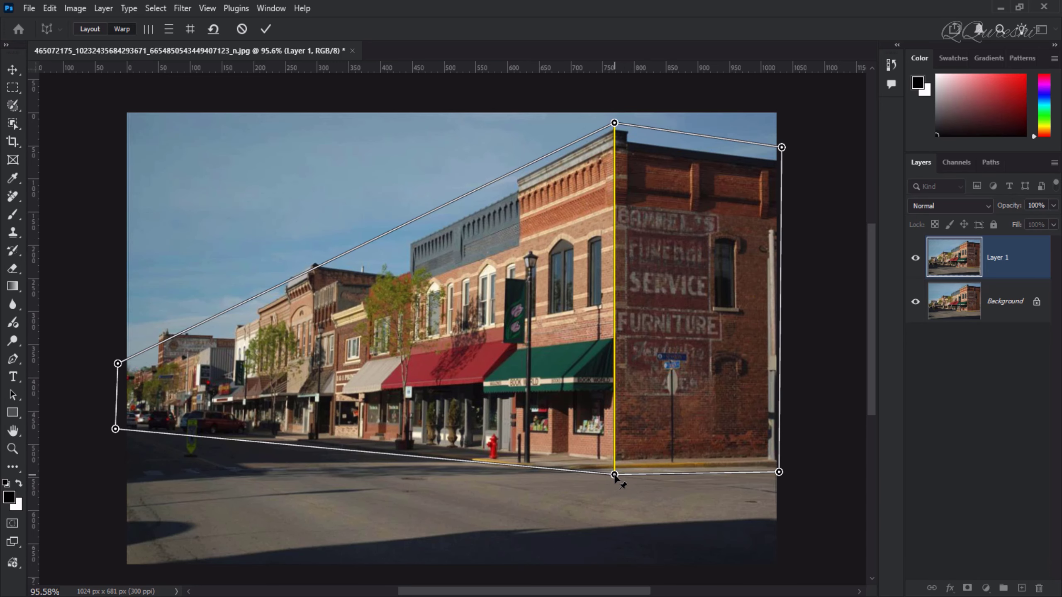
{"action": "left_click_drag", "start_coordinate": [615, 475], "coordinate": [587, 486]}
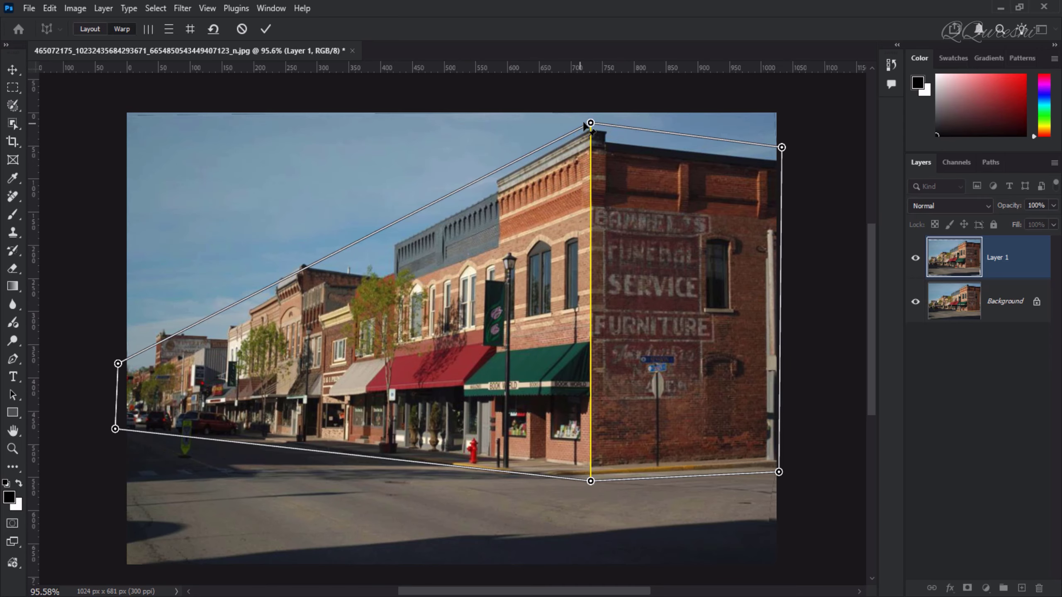
Step: Nudge the corner edge's top point down, apply the warp, and toggle the warped layer's visibility to compare with the original
{"action": "mouse_move", "coordinate": [591, 124]}
{"action": "left_mouse_down"}
{"action": "mouse_move", "coordinate": [588, 151]}
{"action": "mouse_move", "coordinate": [588, 132]}
{"action": "left_mouse_up"}
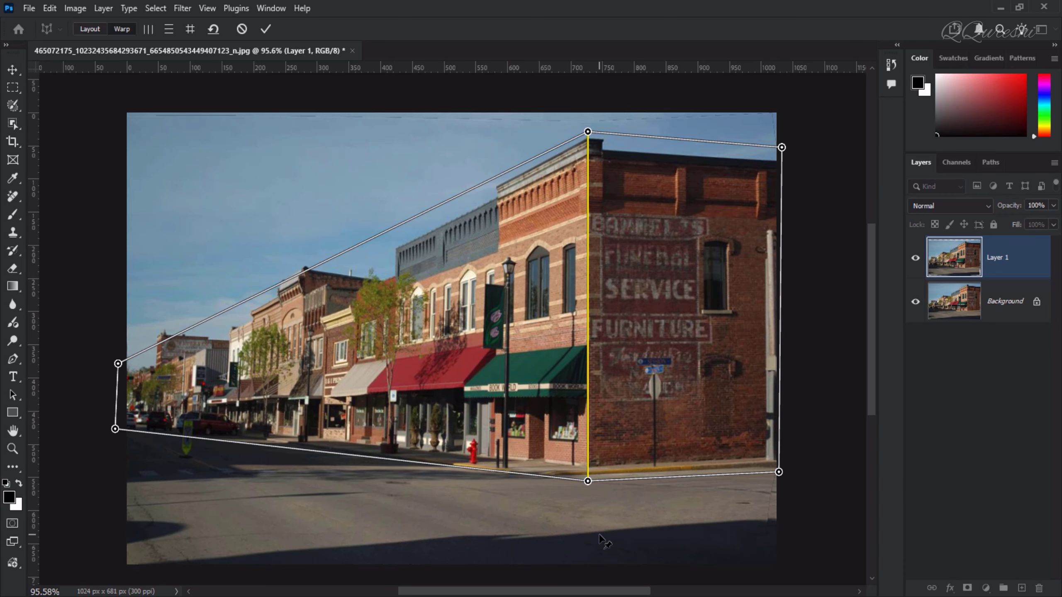
{"action": "left_click", "coordinate": [266, 32]}
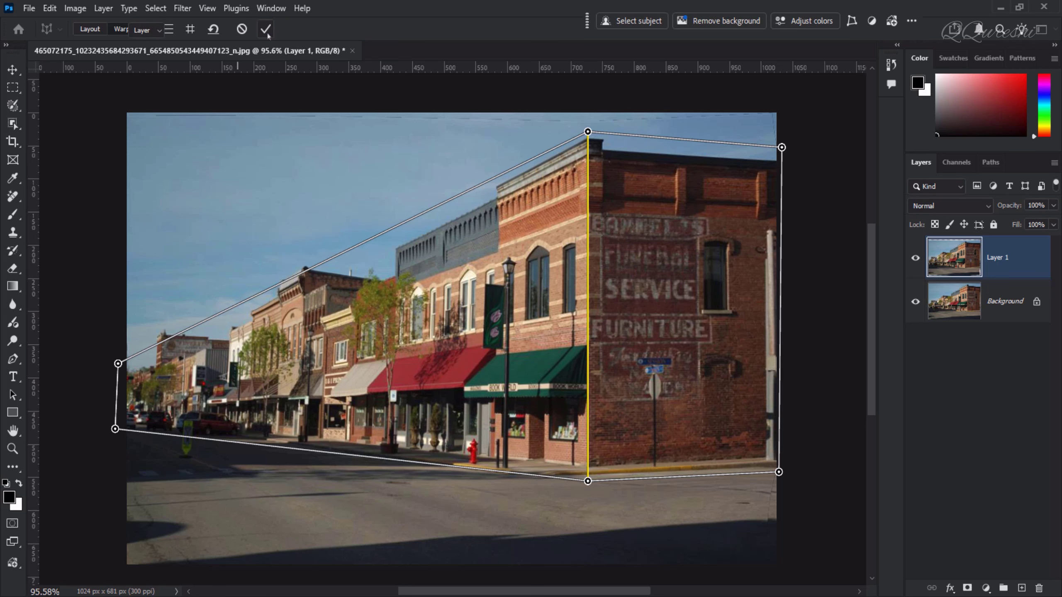
{"action": "left_click", "coordinate": [916, 264]}
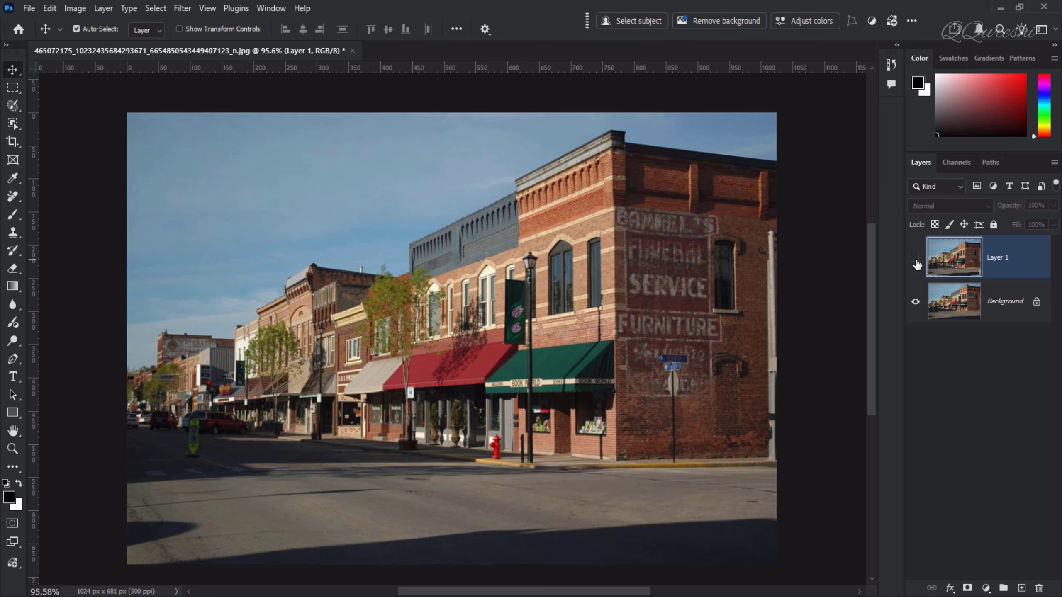
{"action": "left_click", "coordinate": [915, 258]}
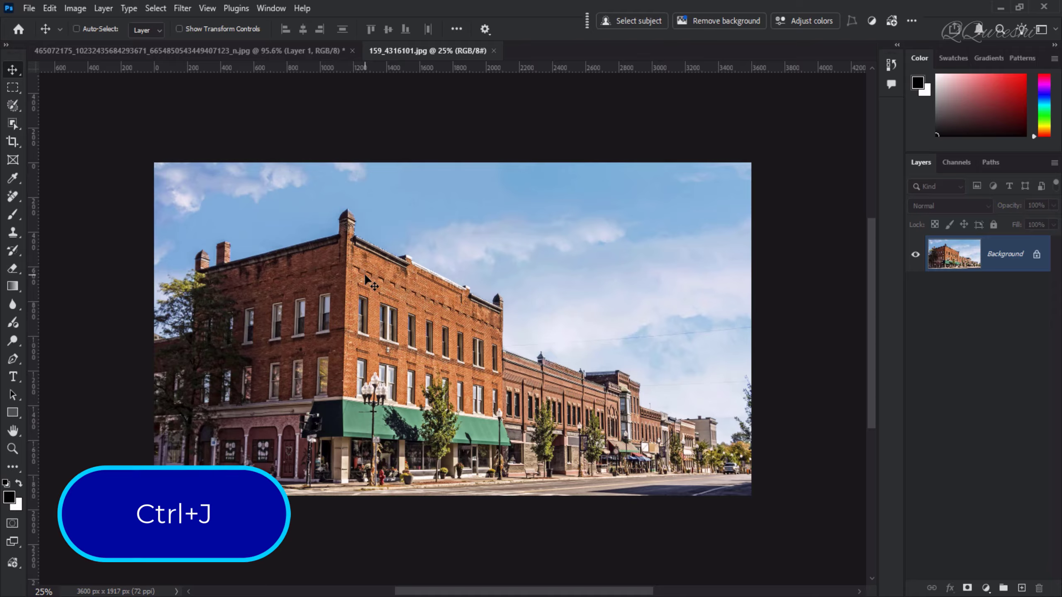
Step: In the second street photo, duplicate the background layer and start Perspective Warp by placing a plane on the corner building
{"action": "key", "text": "ctrl+j"}
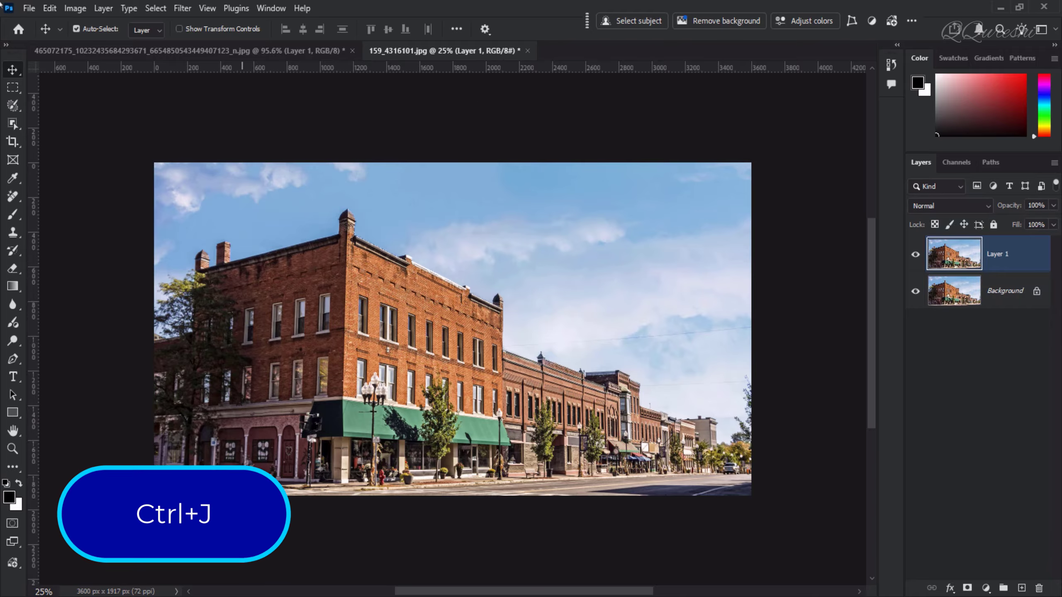
{"action": "left_click", "coordinate": [50, 8]}
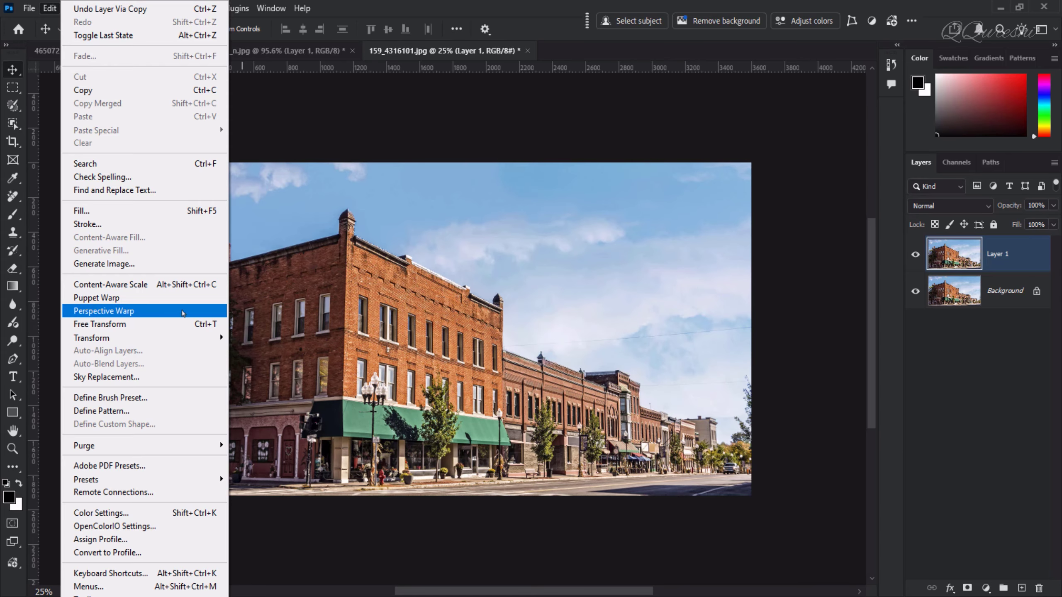
{"action": "left_click", "coordinate": [183, 310]}
{"action": "left_click", "coordinate": [230, 244]}
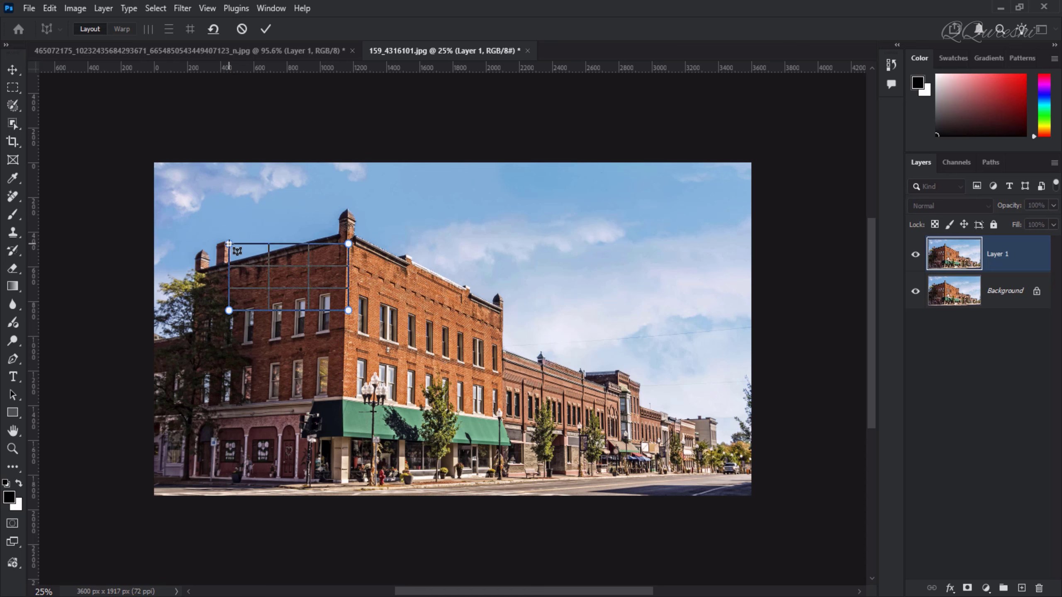
Step: Stretch the plane's corners over the building's left facade, from roofline to street, out to the image's left edge
{"action": "left_click_drag", "start_coordinate": [348, 243], "coordinate": [349, 198]}
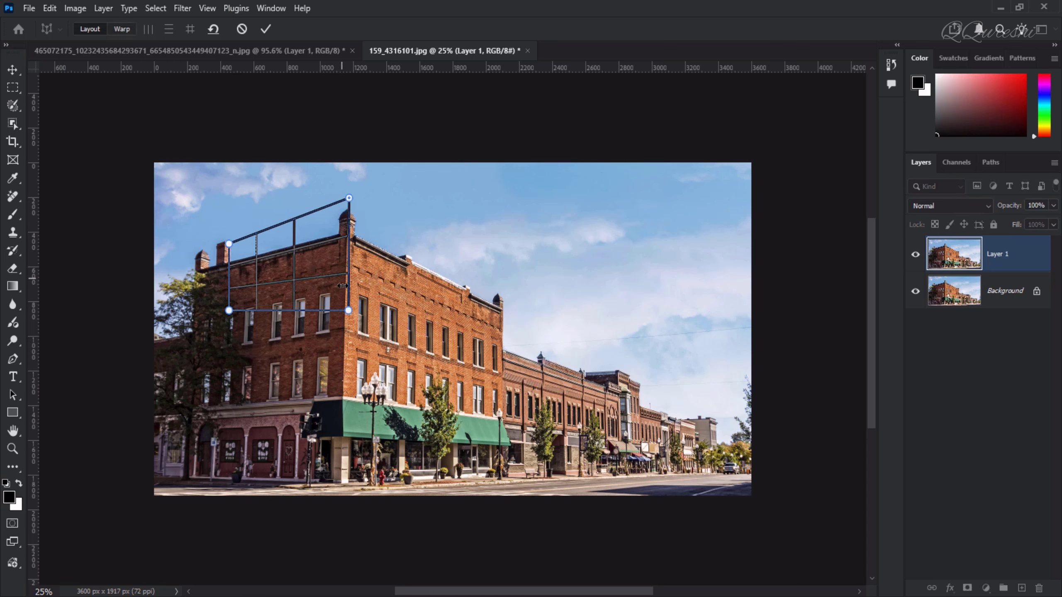
{"action": "left_click_drag", "start_coordinate": [348, 310], "coordinate": [340, 506]}
{"action": "left_click_drag", "start_coordinate": [229, 244], "coordinate": [198, 241]}
{"action": "left_click_drag", "start_coordinate": [229, 310], "coordinate": [152, 486]}
{"action": "left_click_drag", "start_coordinate": [198, 241], "coordinate": [154, 253]}
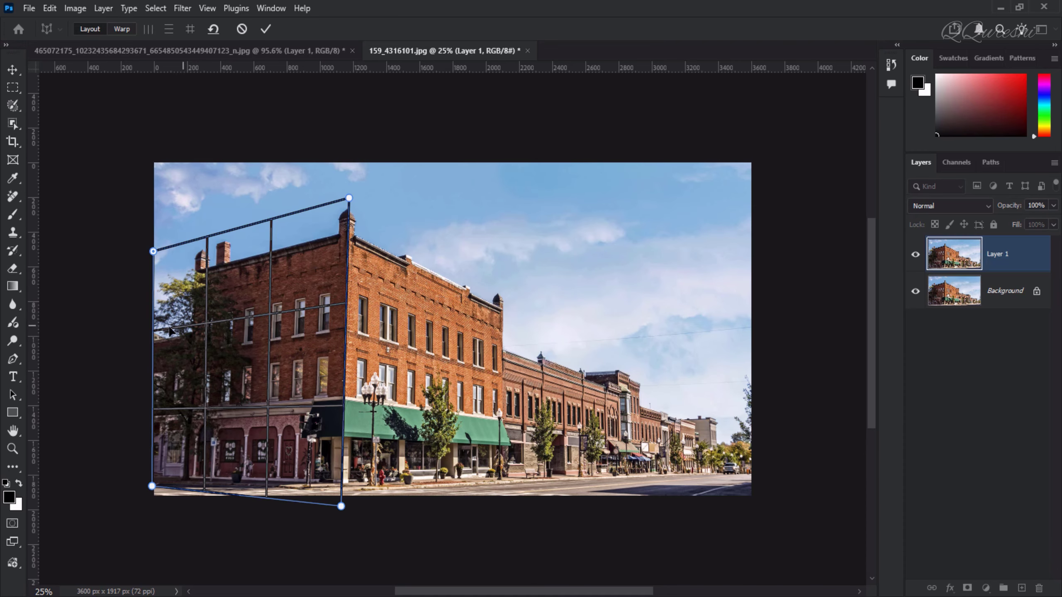
Step: Refine the left plane's bottom corners so they sit on the sidewalk line
{"action": "scroll", "coordinate": [279, 317], "scroll_direction": "up", "scroll_amount": 4}
{"action": "scroll", "coordinate": [281, 316], "scroll_direction": "up", "scroll_amount": 1}
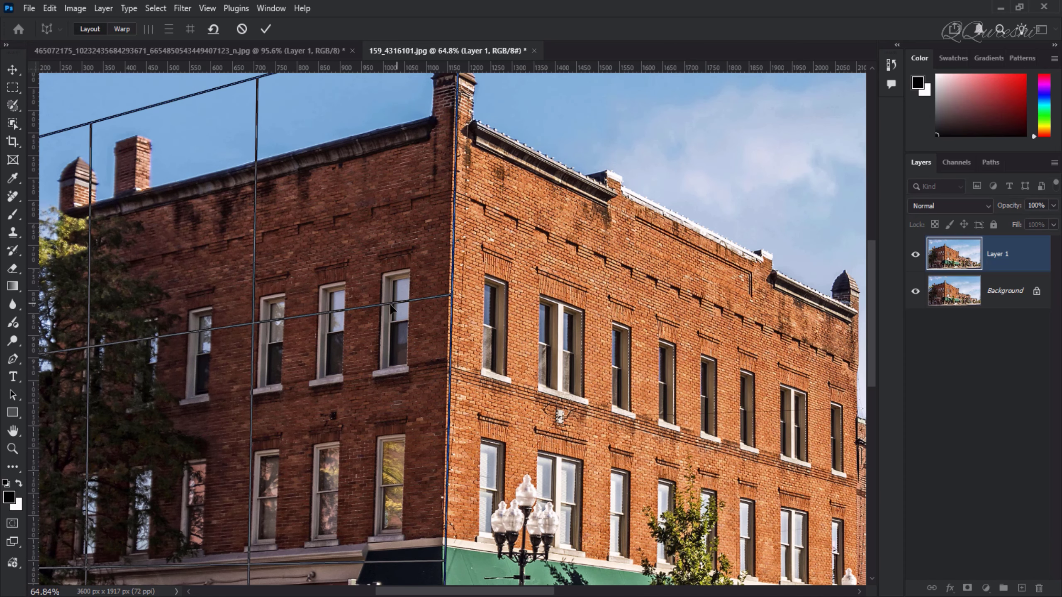
{"action": "scroll", "coordinate": [391, 308], "scroll_direction": "down", "scroll_amount": 2}
{"action": "scroll", "coordinate": [419, 272], "scroll_direction": "up", "scroll_amount": 2}
{"action": "scroll", "coordinate": [420, 272], "scroll_direction": "down", "scroll_amount": 2}
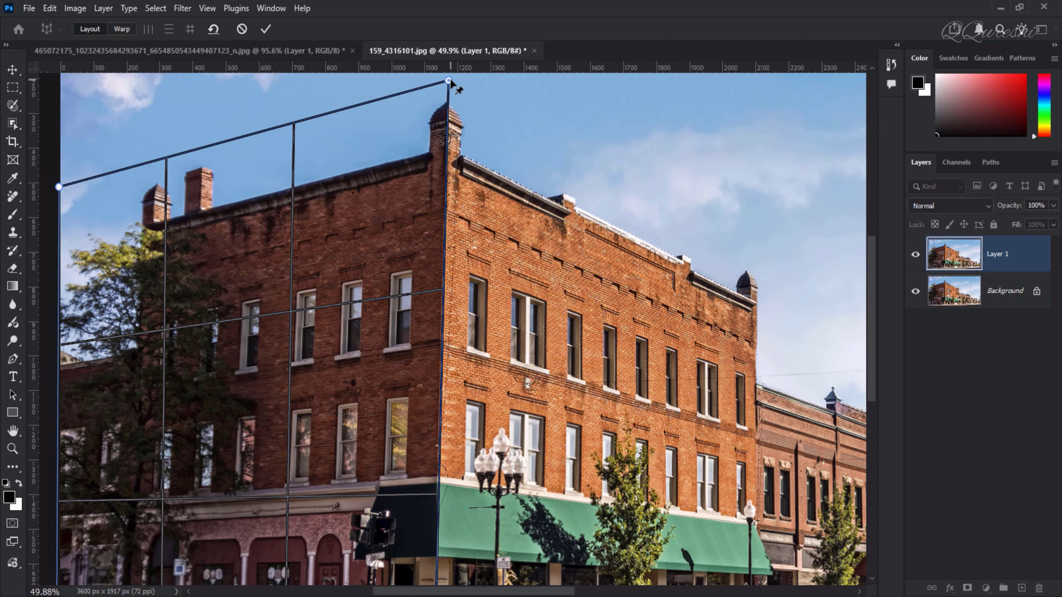
{"action": "scroll", "coordinate": [861, 276], "scroll_direction": "down", "scroll_amount": 5}
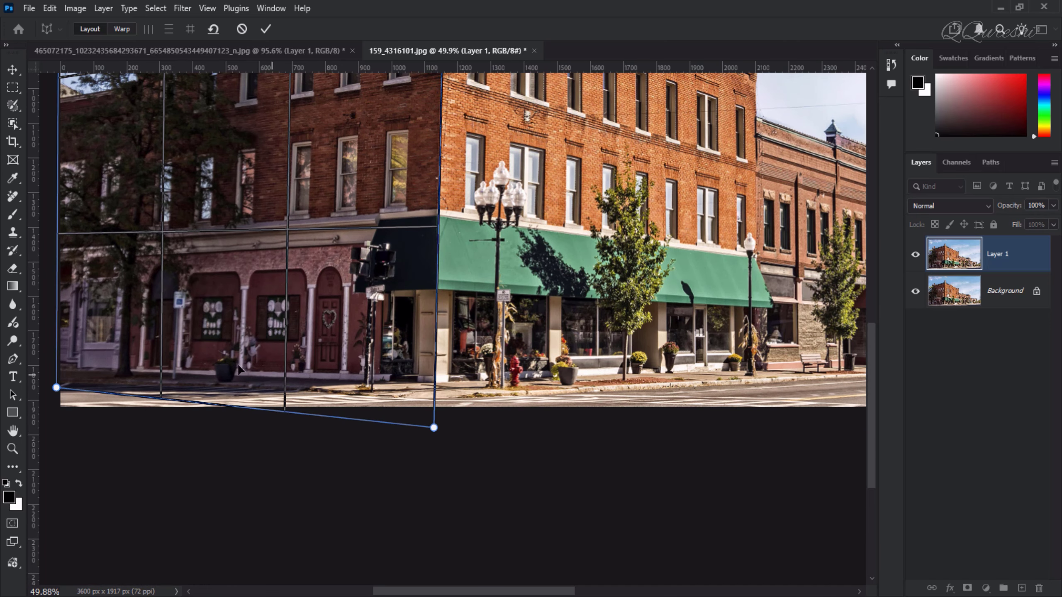
{"action": "left_click_drag", "start_coordinate": [434, 428], "coordinate": [436, 413]}
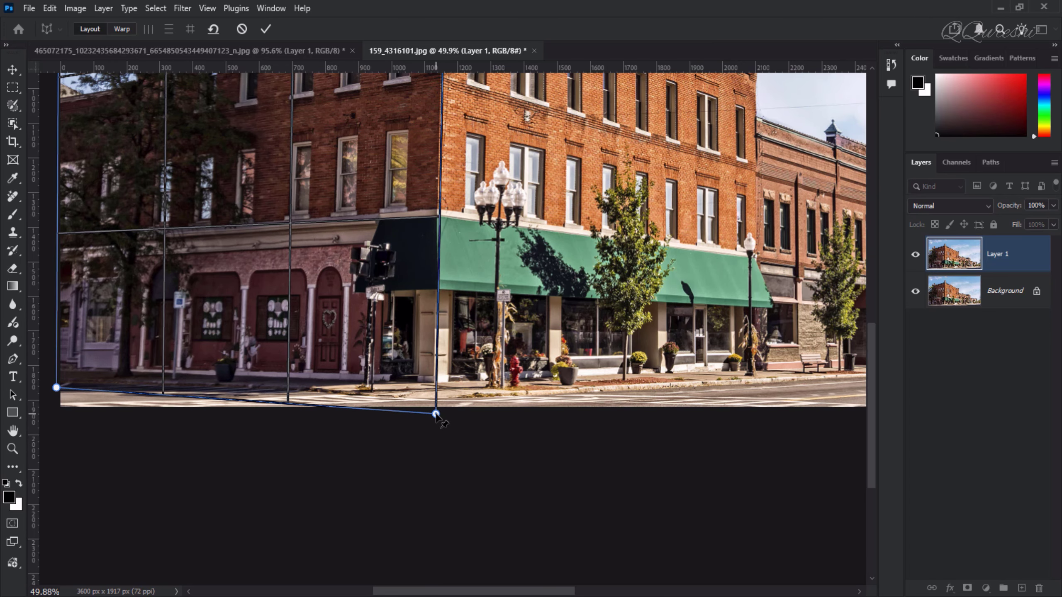
{"action": "left_click_drag", "start_coordinate": [56, 388], "coordinate": [56, 394]}
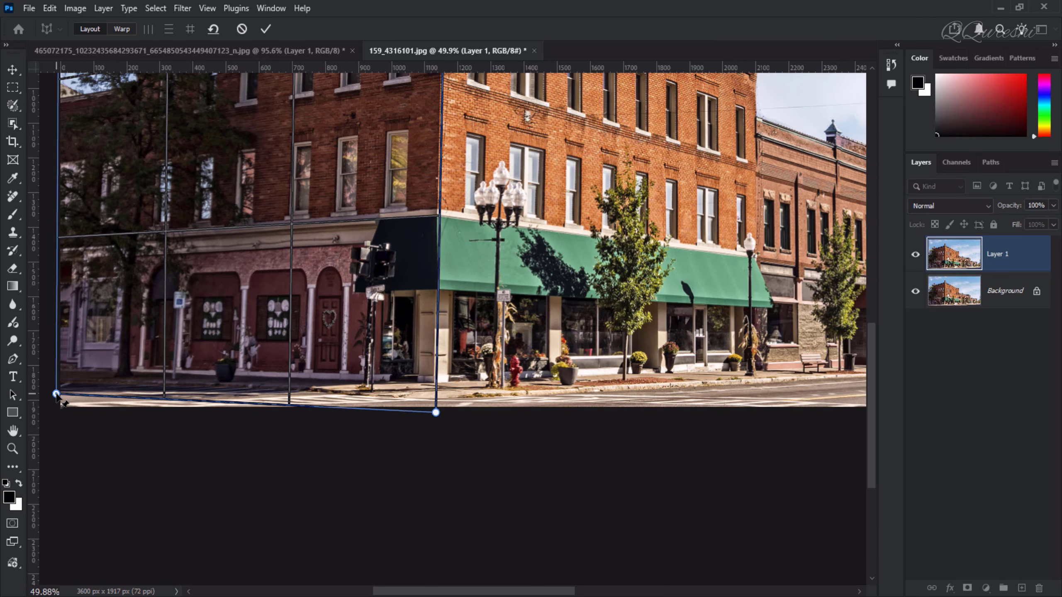
{"action": "scroll", "coordinate": [230, 205], "scroll_direction": "up", "scroll_amount": 3}
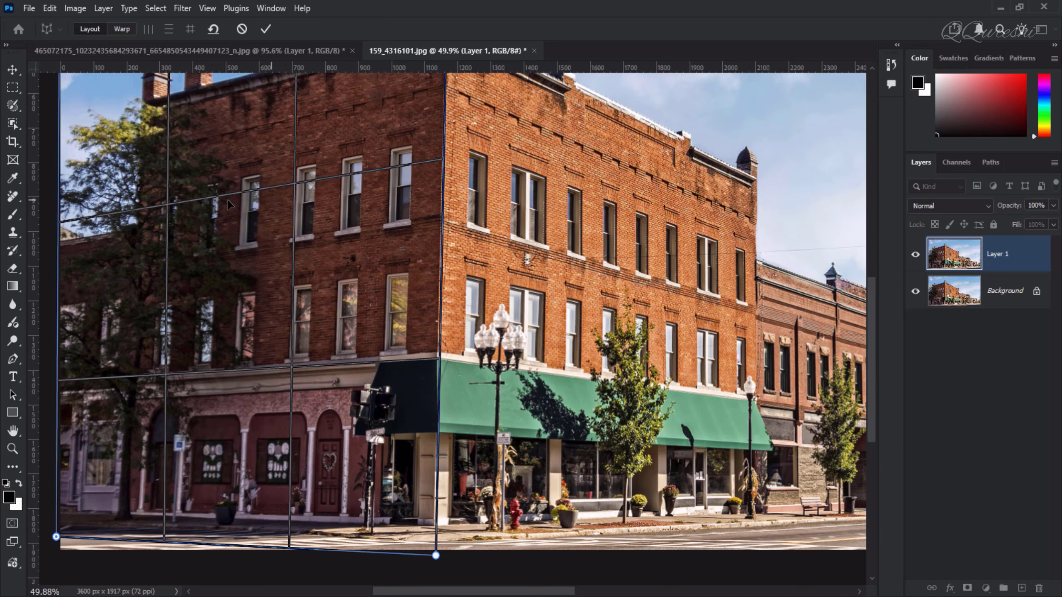
{"action": "key", "text": "ctrl+minus"}
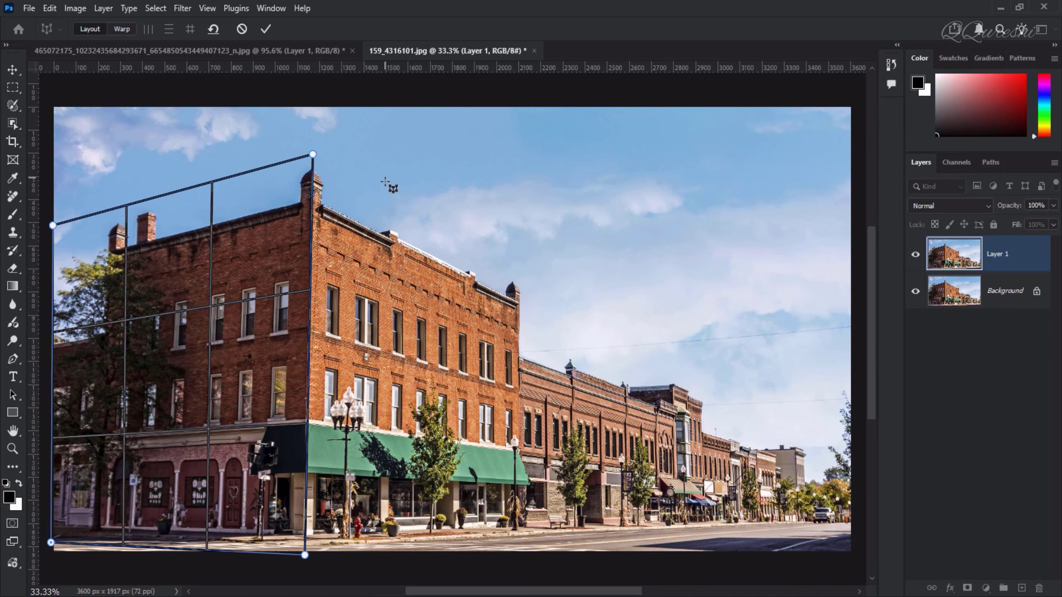
Step: Draw a second plane to the right and snap its left edge onto the first plane's corner edge
{"action": "mouse_move", "coordinate": [384, 182]}
{"action": "left_mouse_down"}
{"action": "mouse_move", "coordinate": [543, 271]}
{"action": "mouse_move", "coordinate": [604, 375]}
{"action": "left_mouse_up"}
{"action": "left_click_drag", "start_coordinate": [543, 182], "coordinate": [616, 151]}
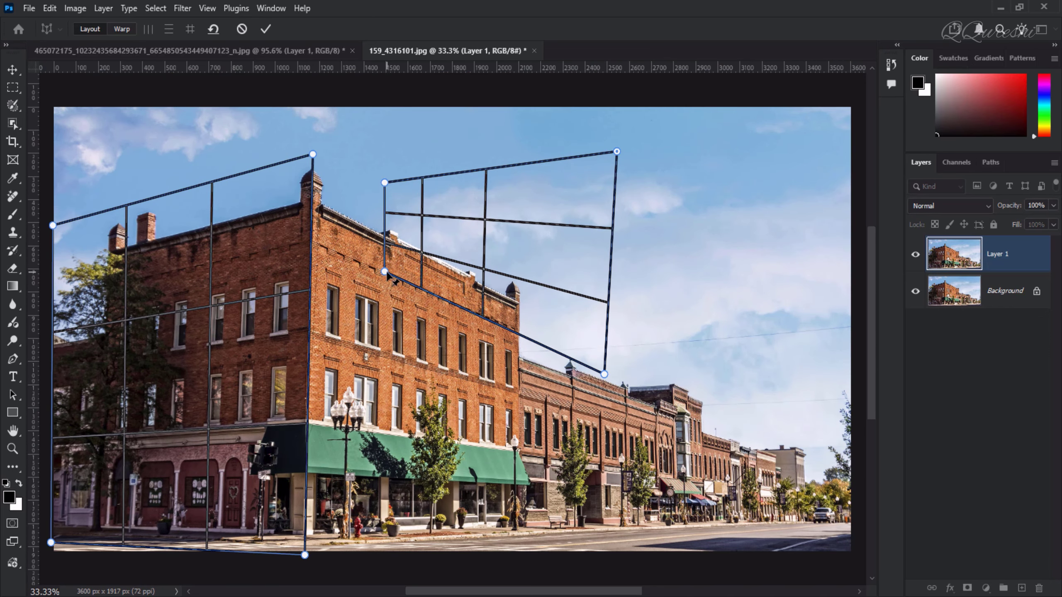
{"action": "left_click_drag", "start_coordinate": [384, 271], "coordinate": [367, 409]}
{"action": "left_click_drag", "start_coordinate": [380, 278], "coordinate": [323, 295]}
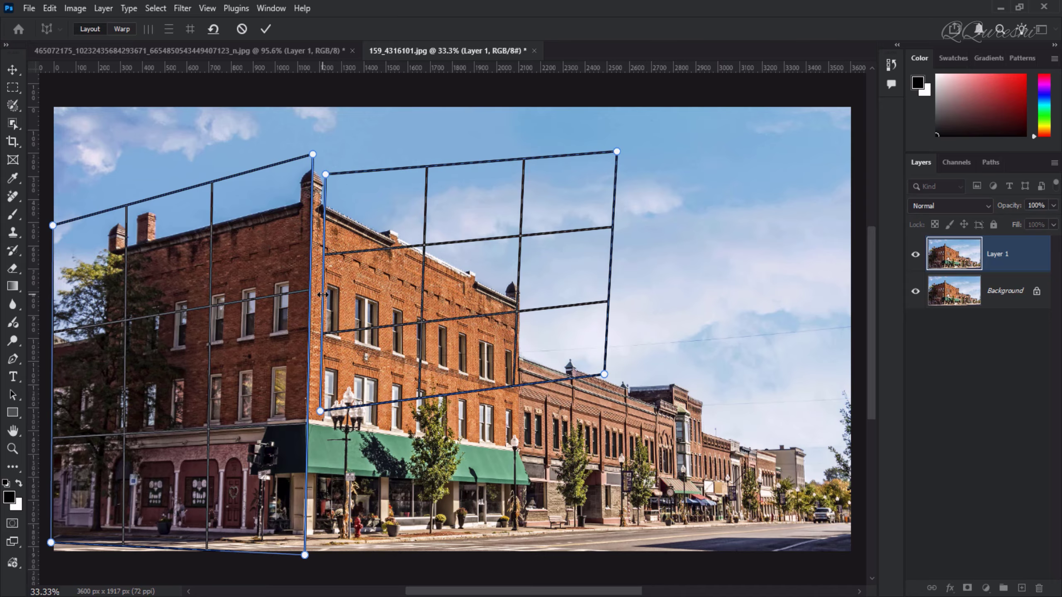
{"action": "left_click_drag", "start_coordinate": [322, 295], "coordinate": [317, 291]}
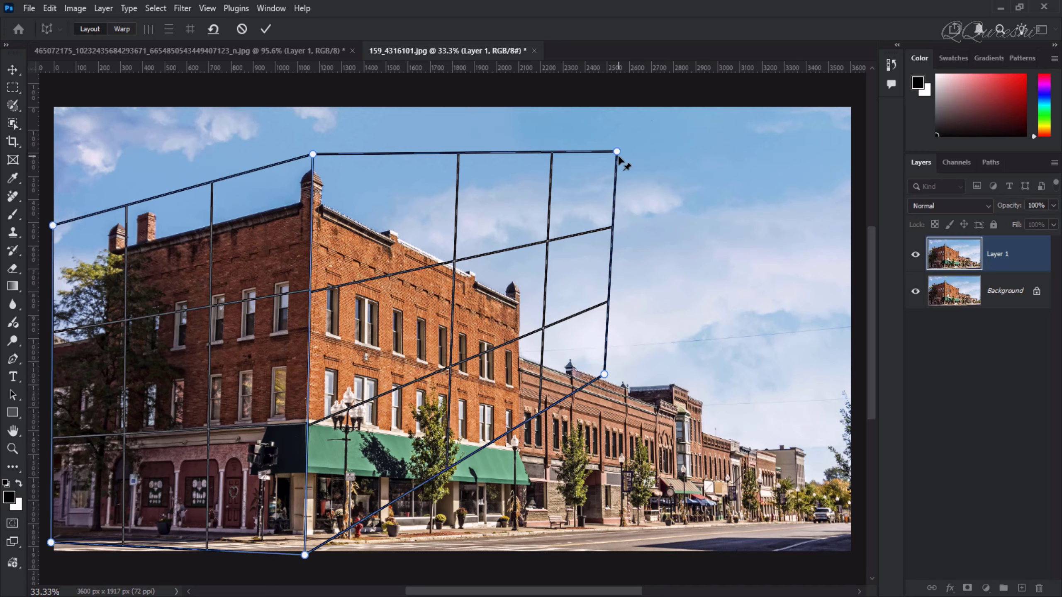
Step: Fit the second plane's right corners to the side facade's roofline and base, then extend its right edge to the image's right side
{"action": "left_click_drag", "start_coordinate": [604, 374], "coordinate": [614, 540]}
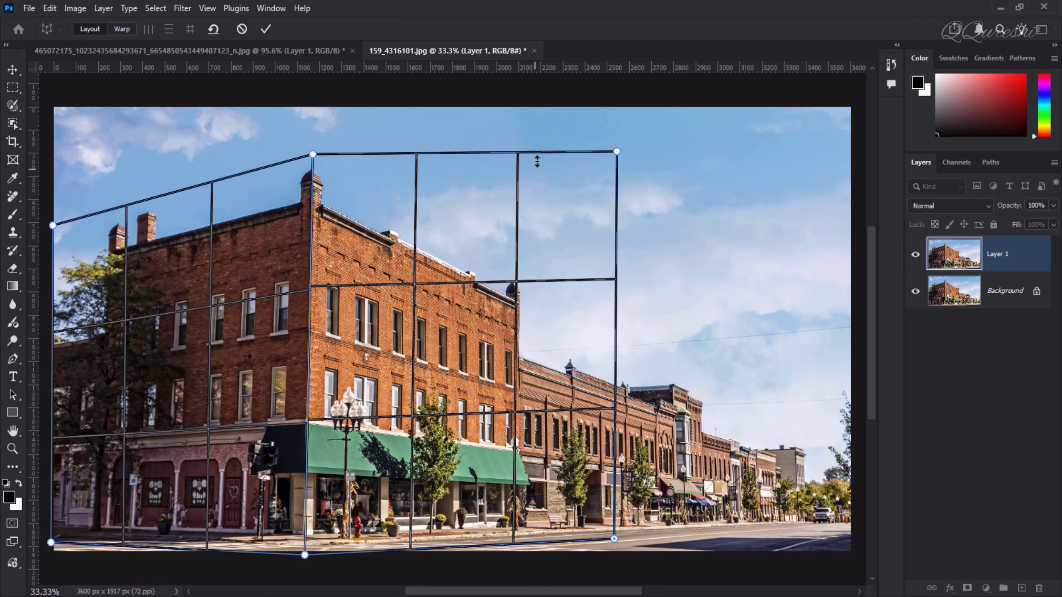
{"action": "left_click_drag", "start_coordinate": [617, 152], "coordinate": [600, 317]}
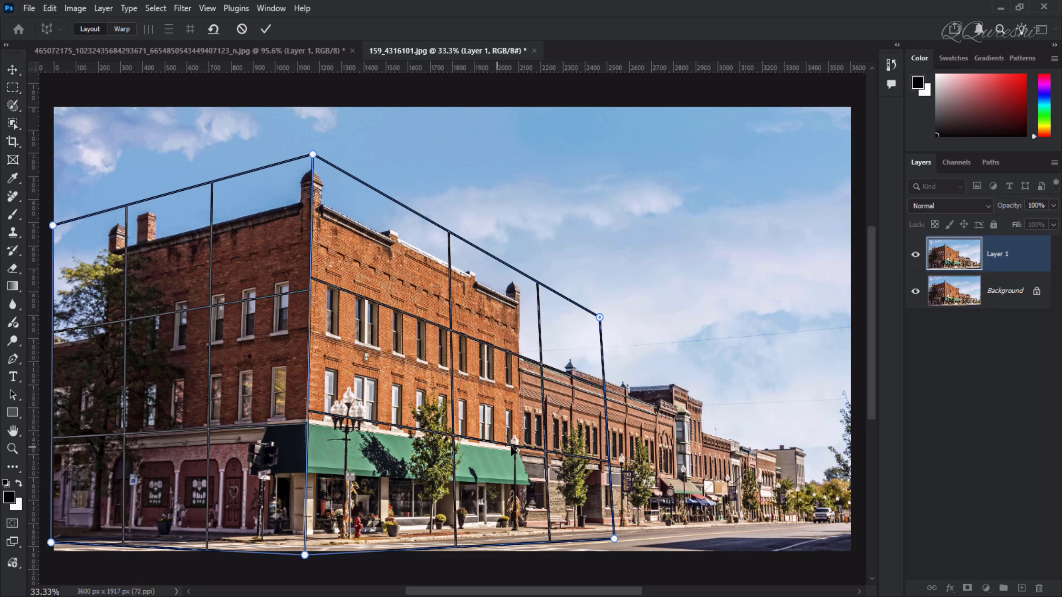
{"action": "left_click_drag", "start_coordinate": [614, 539], "coordinate": [602, 537]}
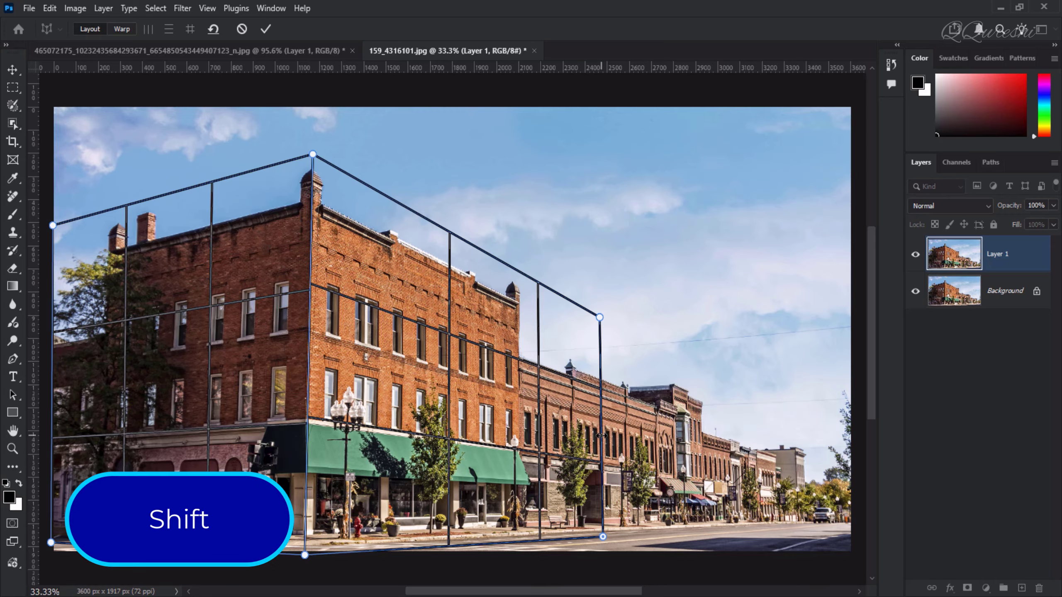
{"action": "left_click_drag", "start_coordinate": [601, 436], "coordinate": [858, 461]}
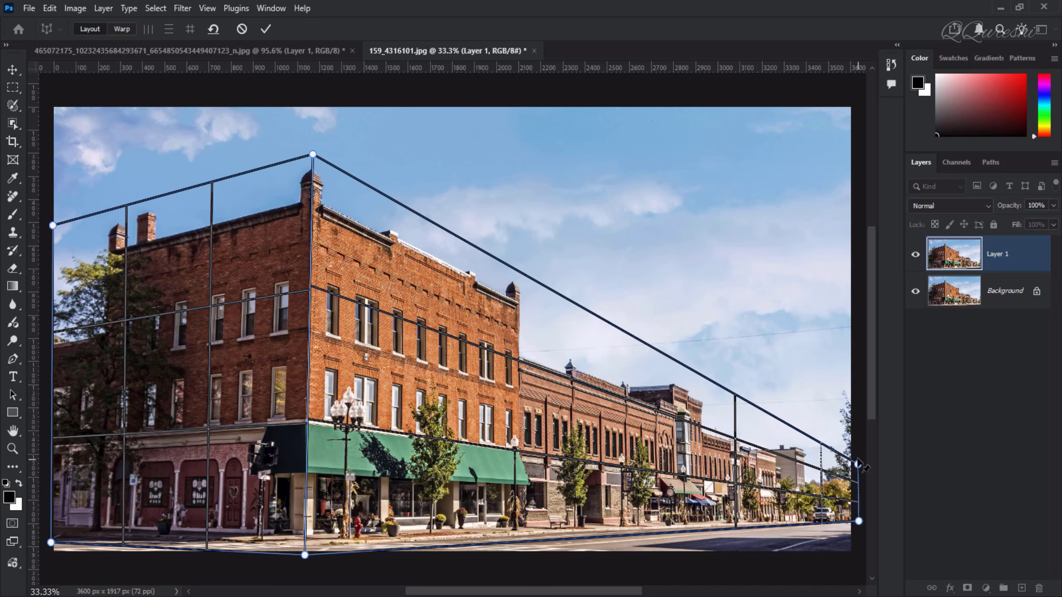
Step: Switch to Warp mode and move the shared corner edge to the right, lowering its top point slightly
{"action": "left_click", "coordinate": [123, 30]}
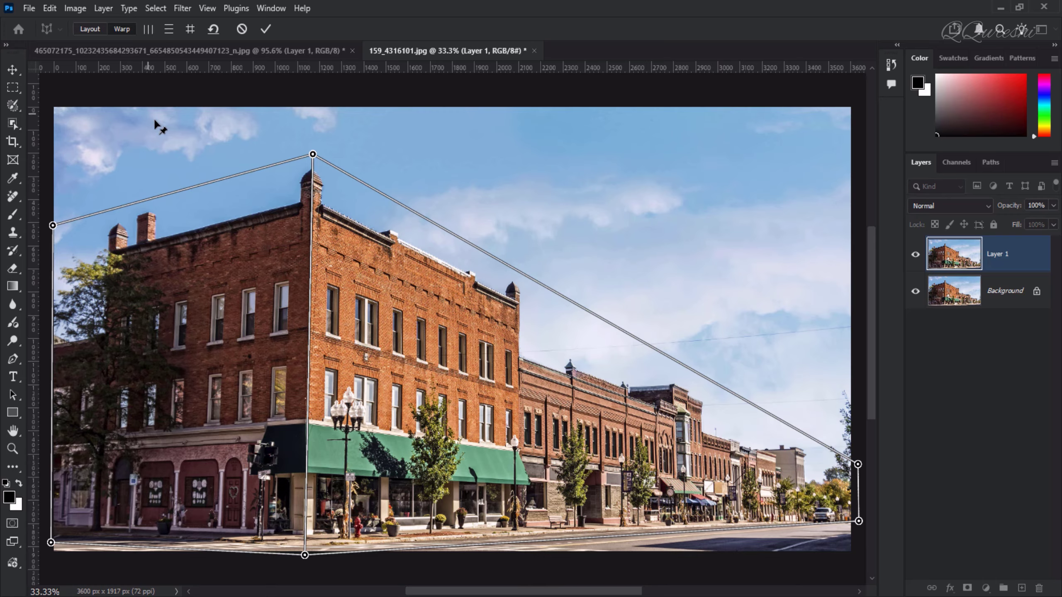
{"action": "left_click", "coordinate": [310, 307], "text": "shift"}
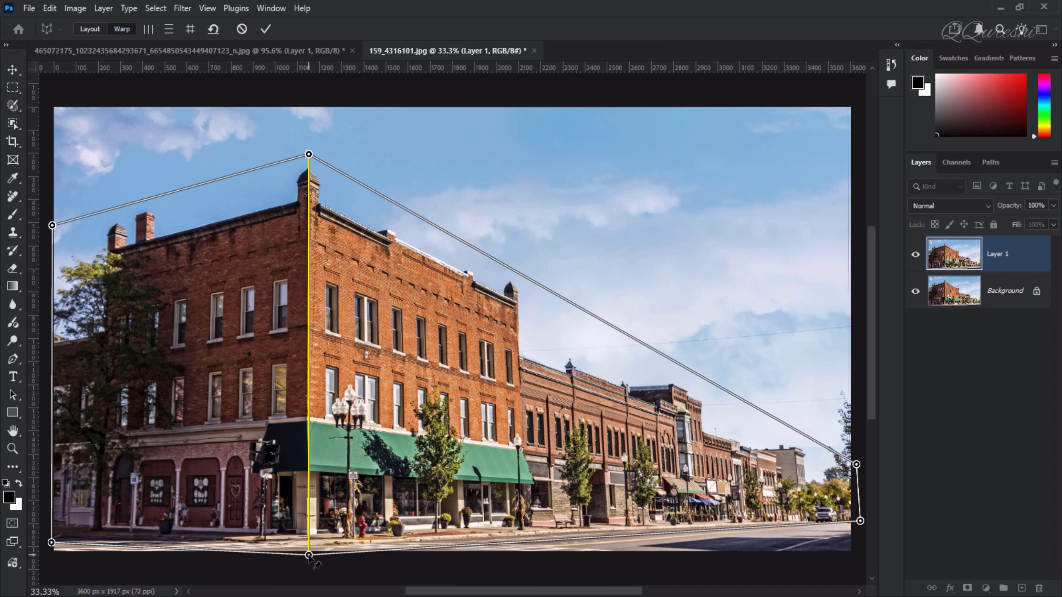
{"action": "left_click_drag", "start_coordinate": [309, 556], "coordinate": [382, 559]}
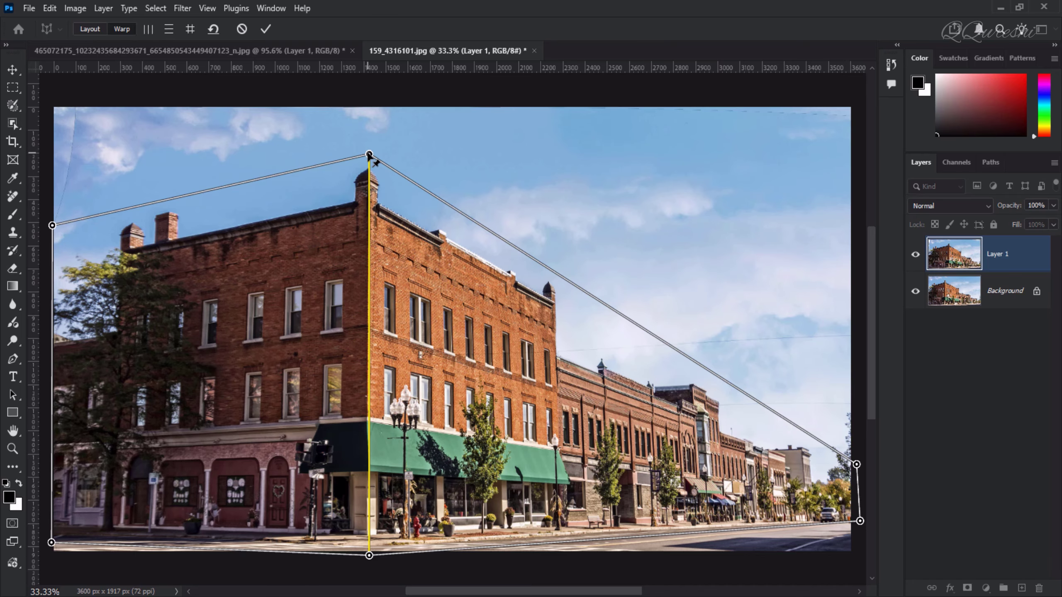
{"action": "left_click_drag", "start_coordinate": [369, 155], "coordinate": [374, 184]}
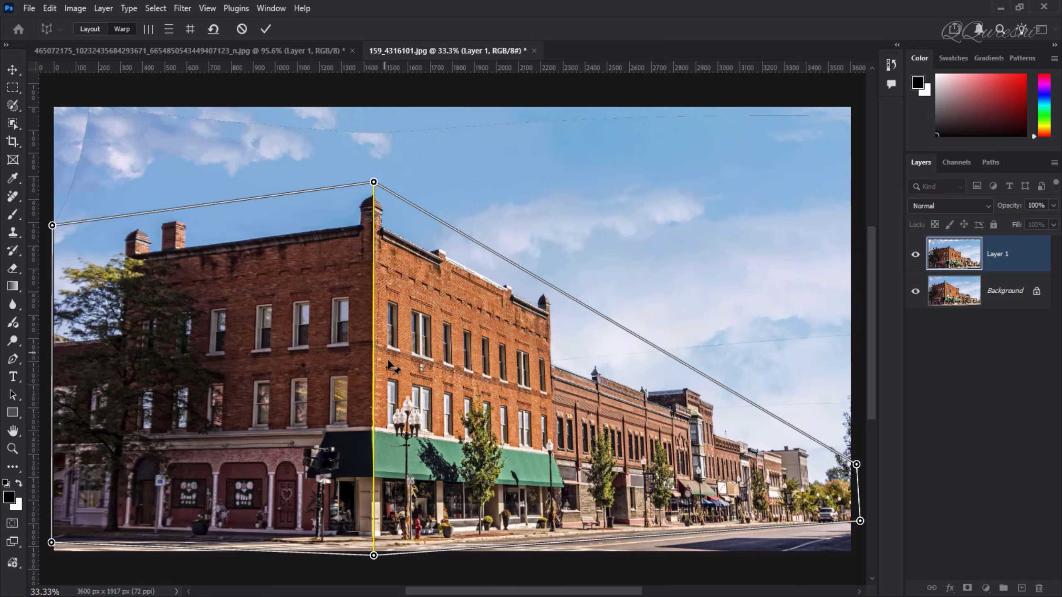
Step: Apply the perspective warp and toggle the warped layer's visibility to compare with the original
{"action": "key", "text": "Return"}
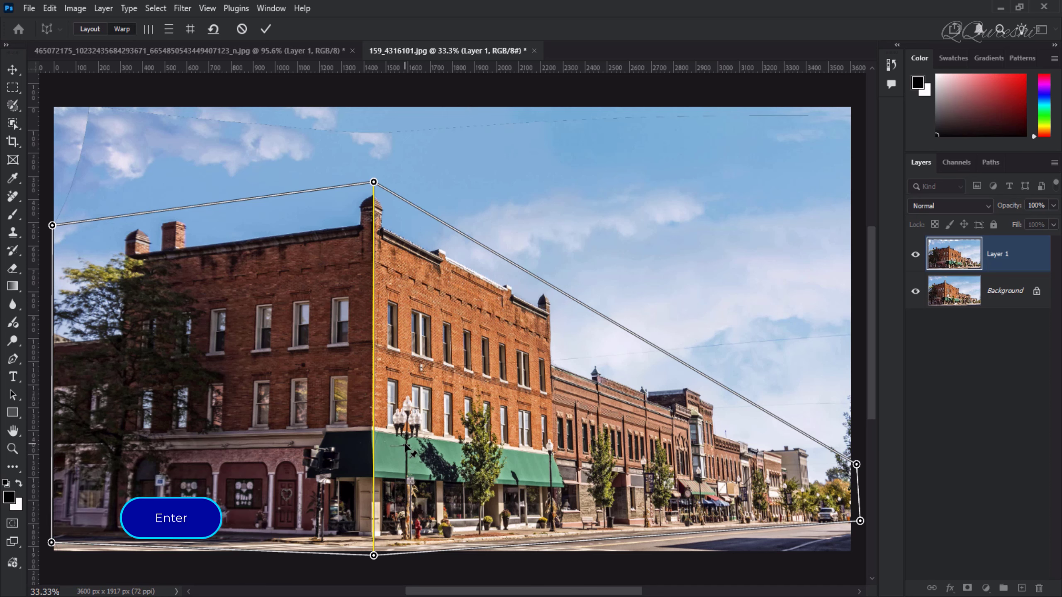
{"action": "left_click", "coordinate": [266, 29]}
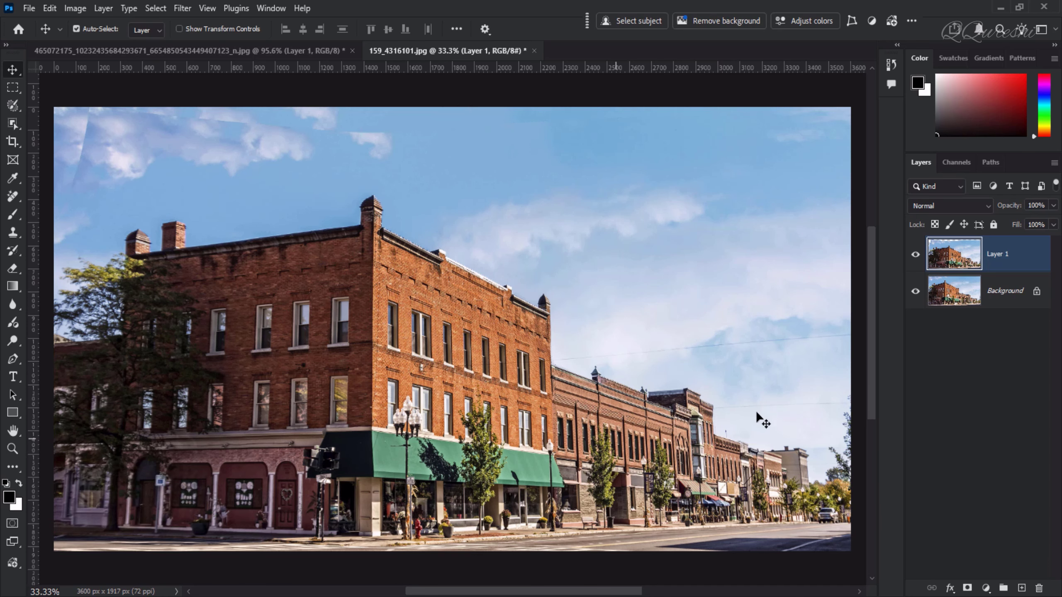
{"action": "left_click", "coordinate": [915, 255]}
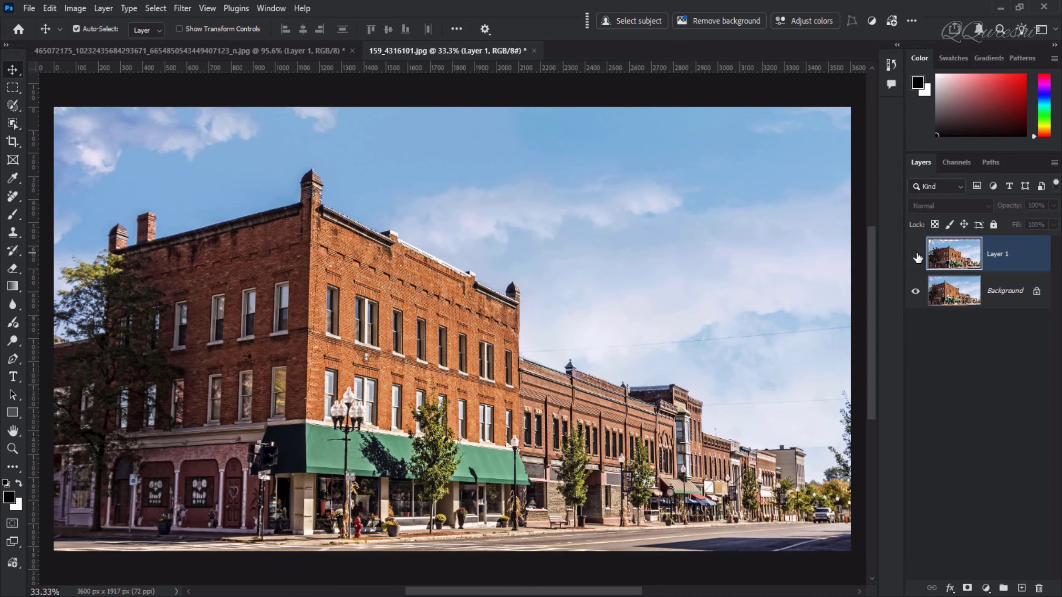
{"action": "left_click", "coordinate": [916, 255]}
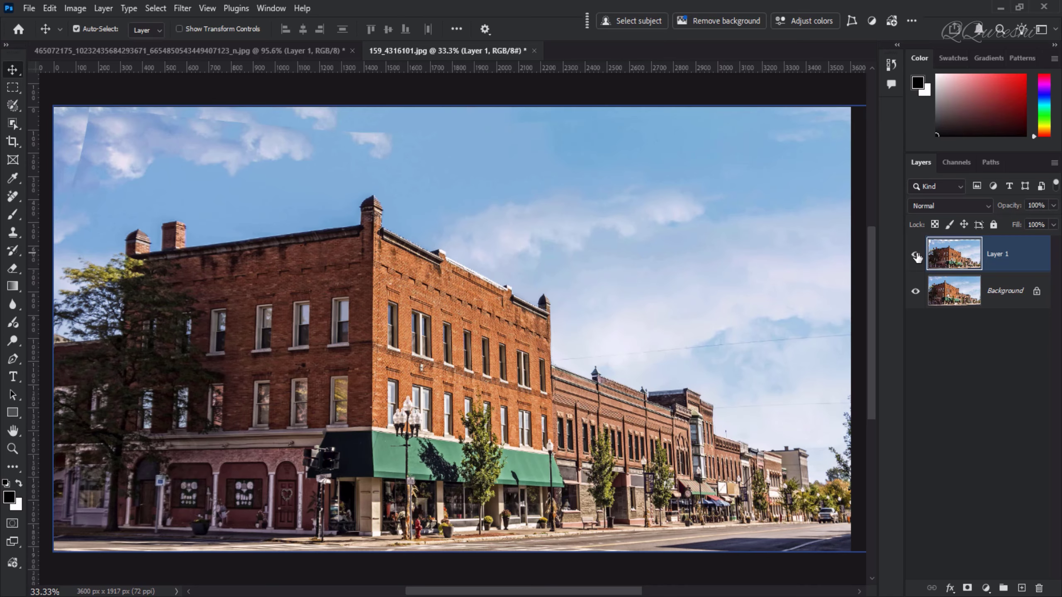